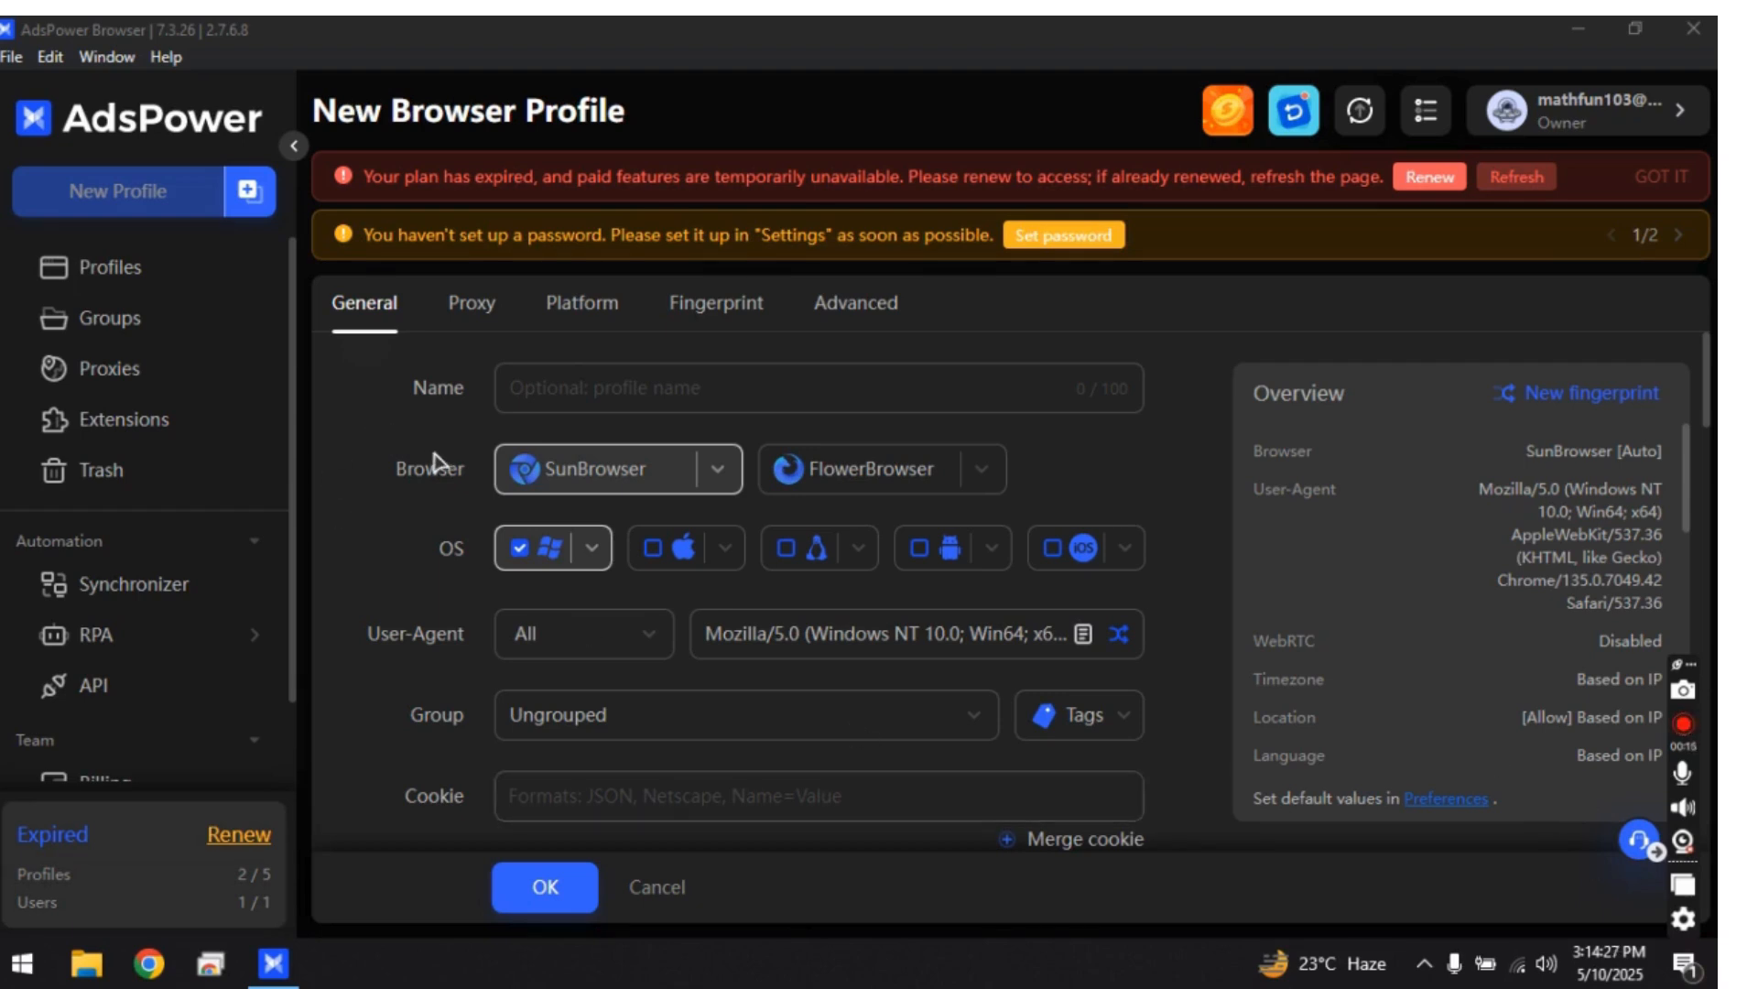
# - Look over the Chrome versions offered for SunBrowser and choose FlowerBrowser with the Auto version as the profile's browser
pyautogui.click(712, 468)
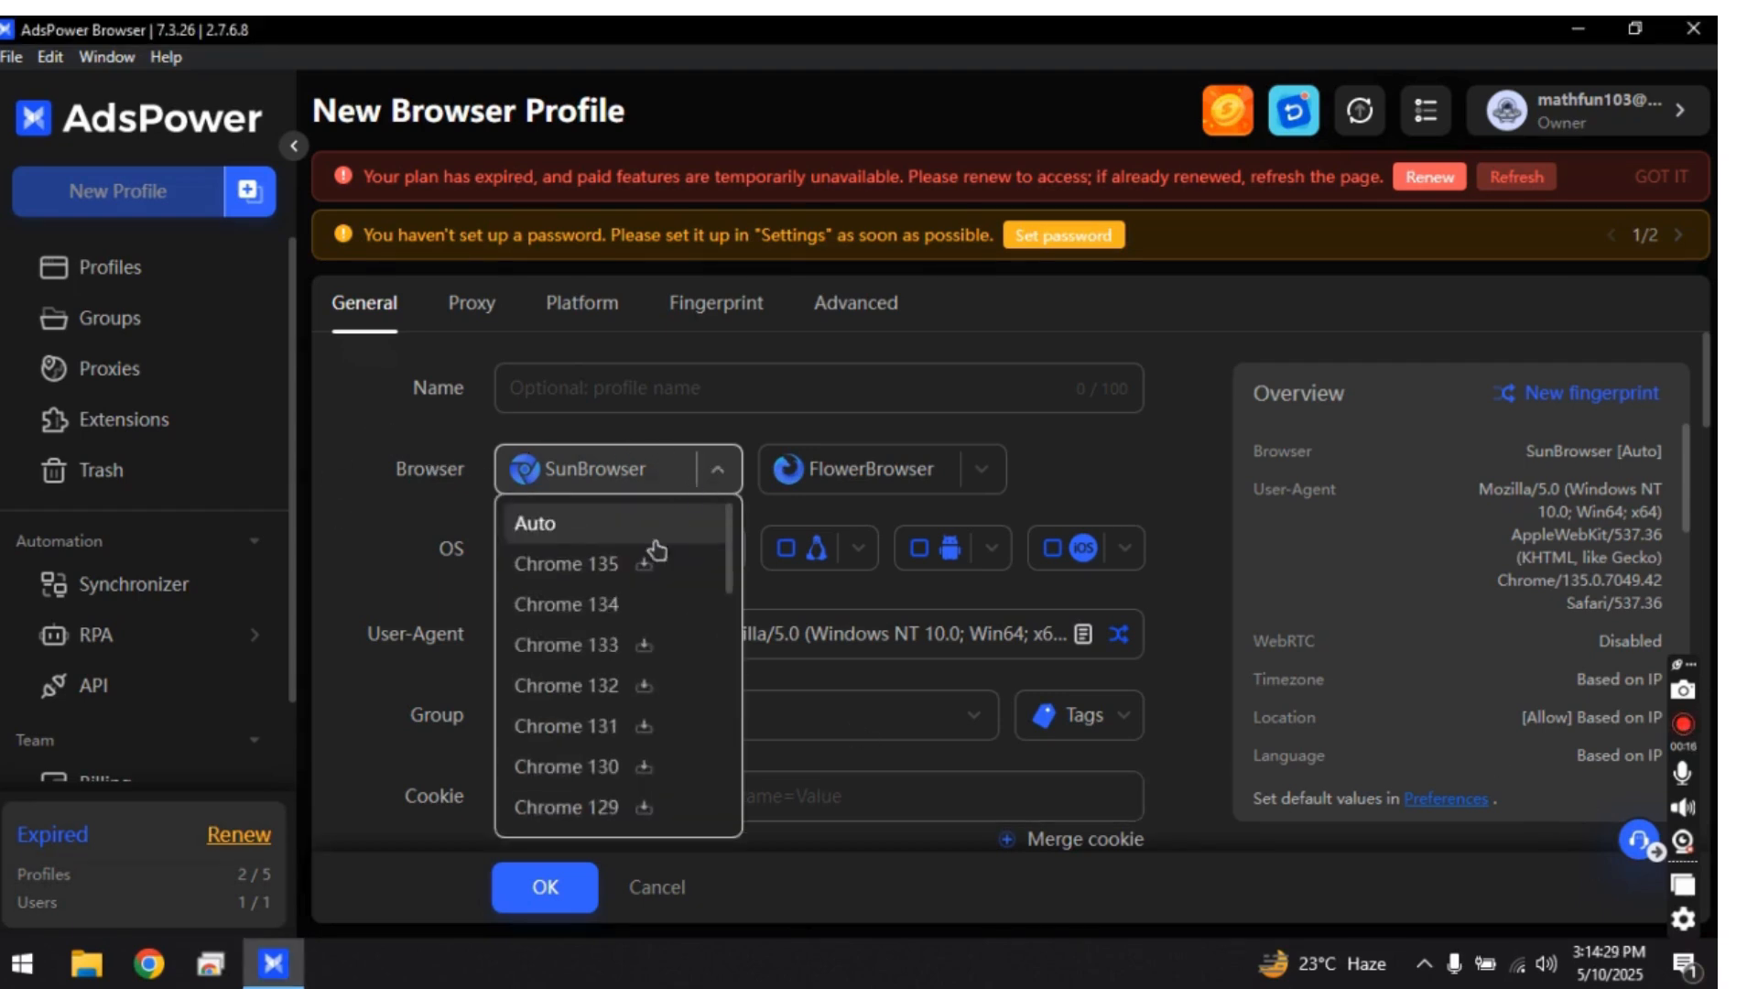
pyautogui.scroll(-6, 588, 735)
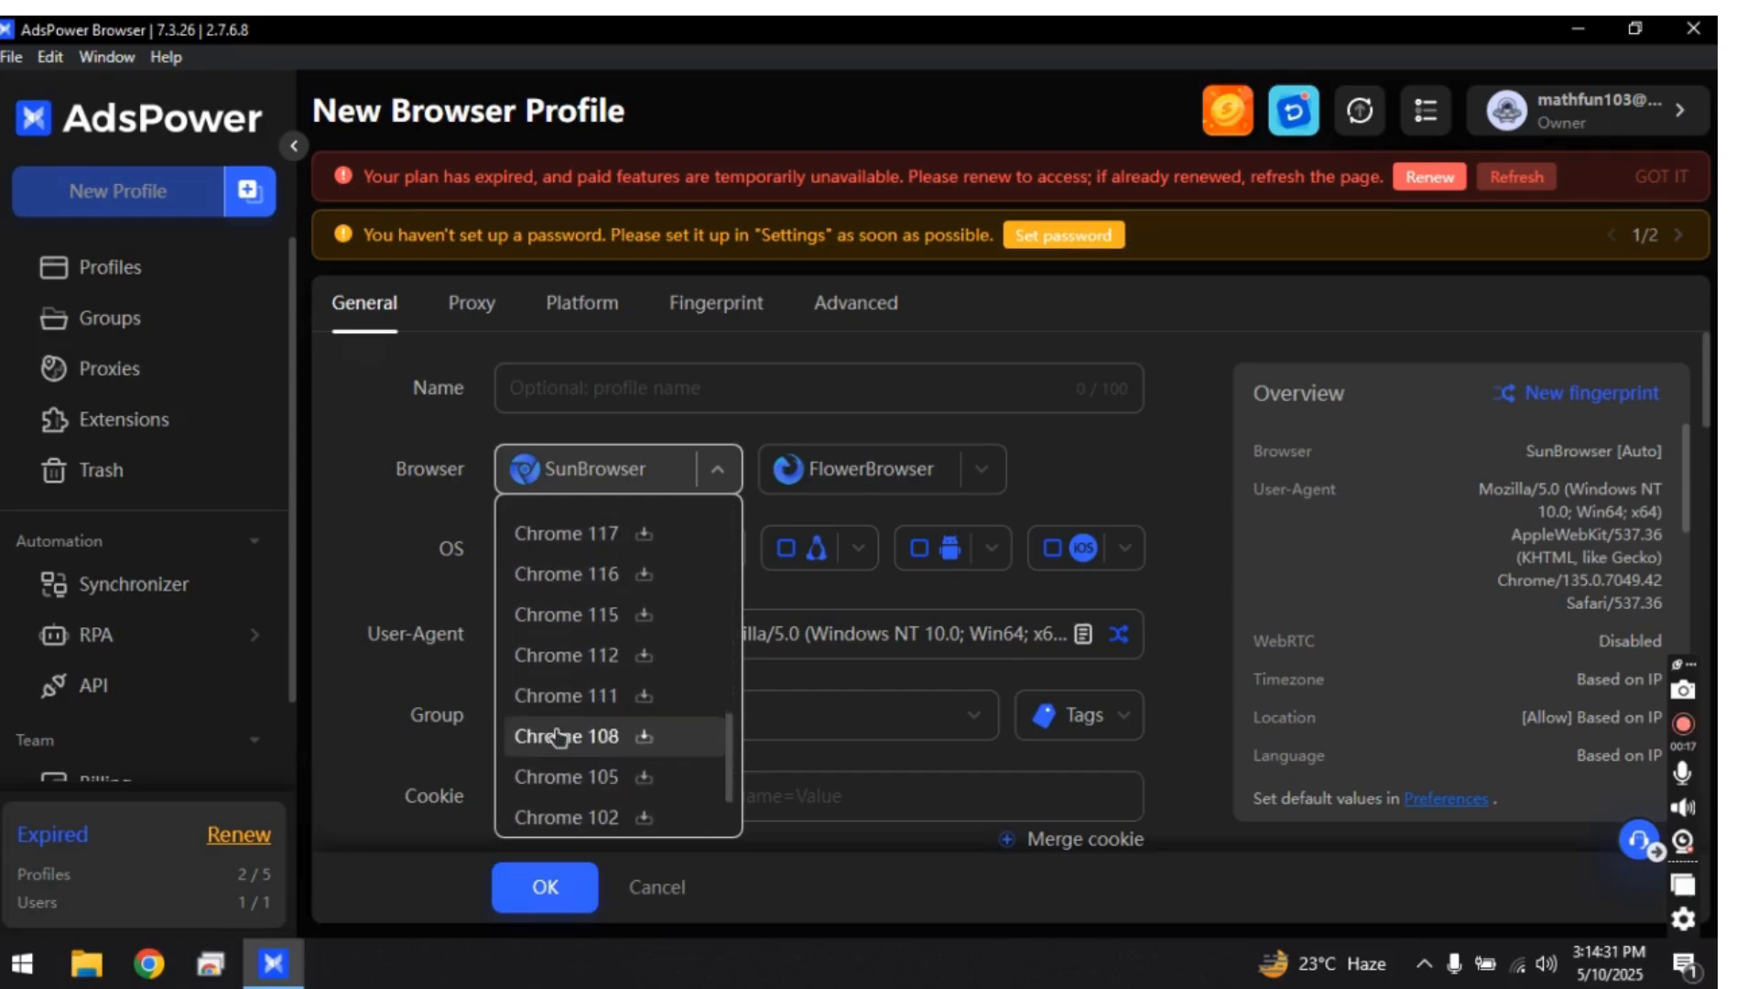
pyautogui.scroll(8, 584, 646)
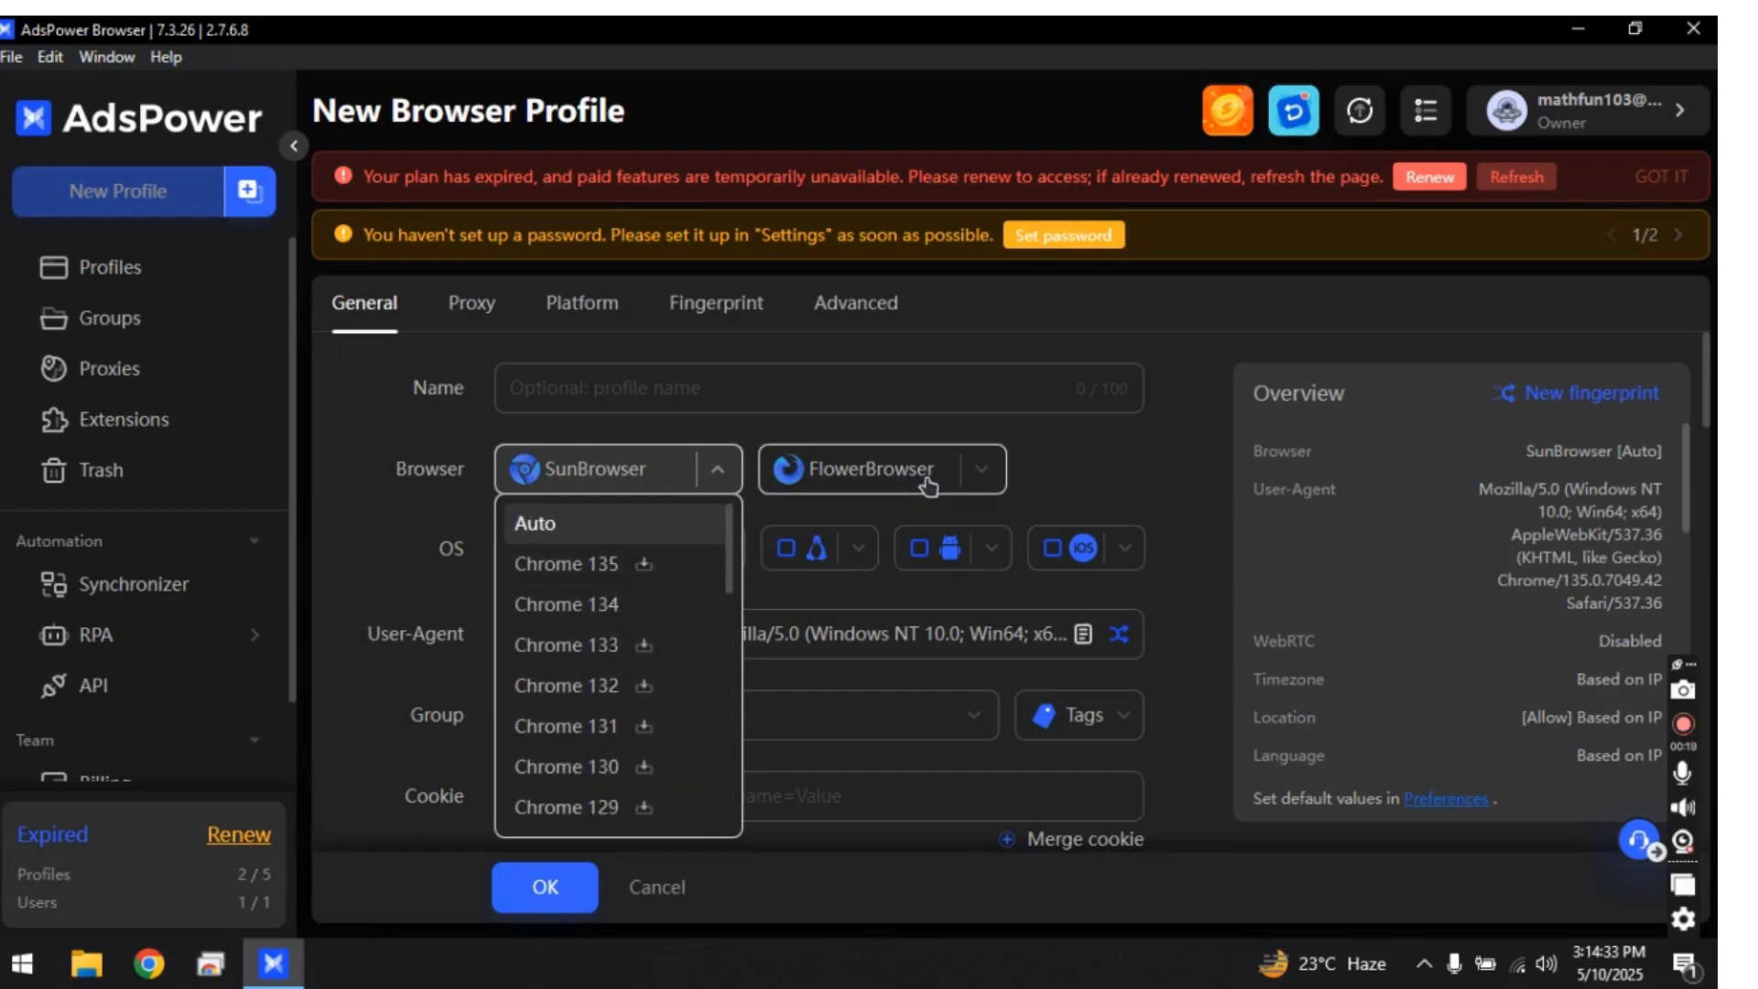
pyautogui.click(929, 488)
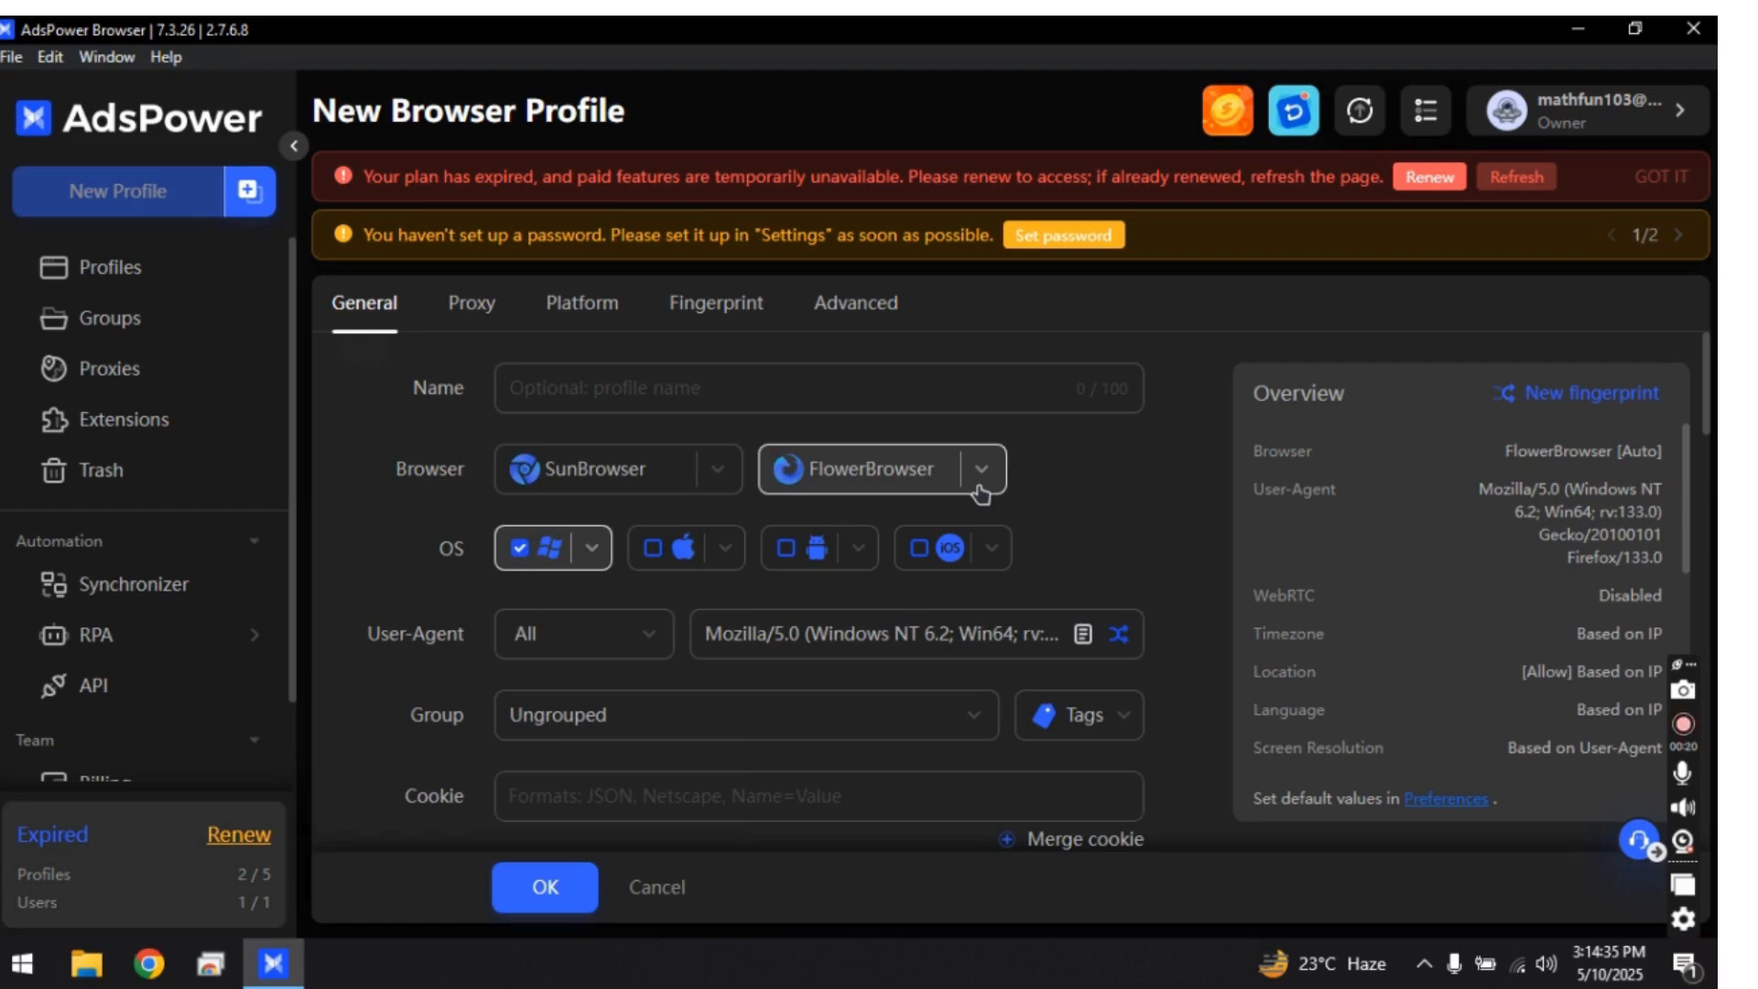
pyautogui.click(977, 487)
pyautogui.scroll(-1, 894, 697)
pyautogui.scroll(1, 894, 698)
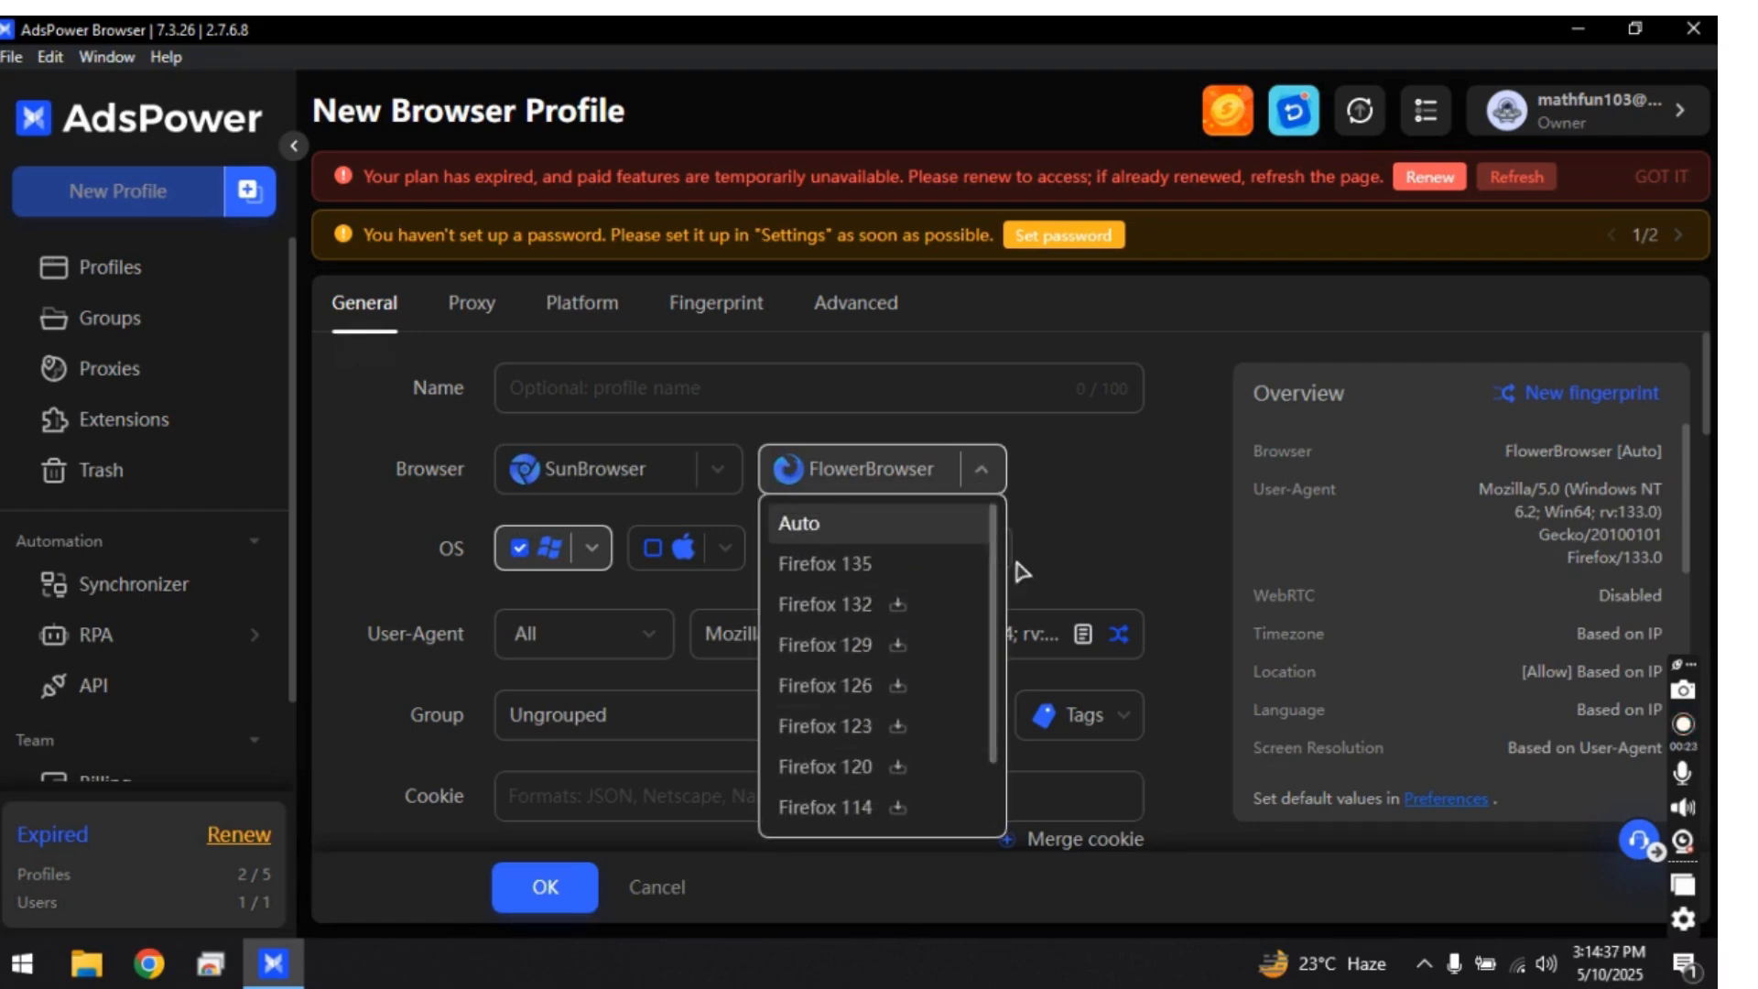
pyautogui.click(926, 517)
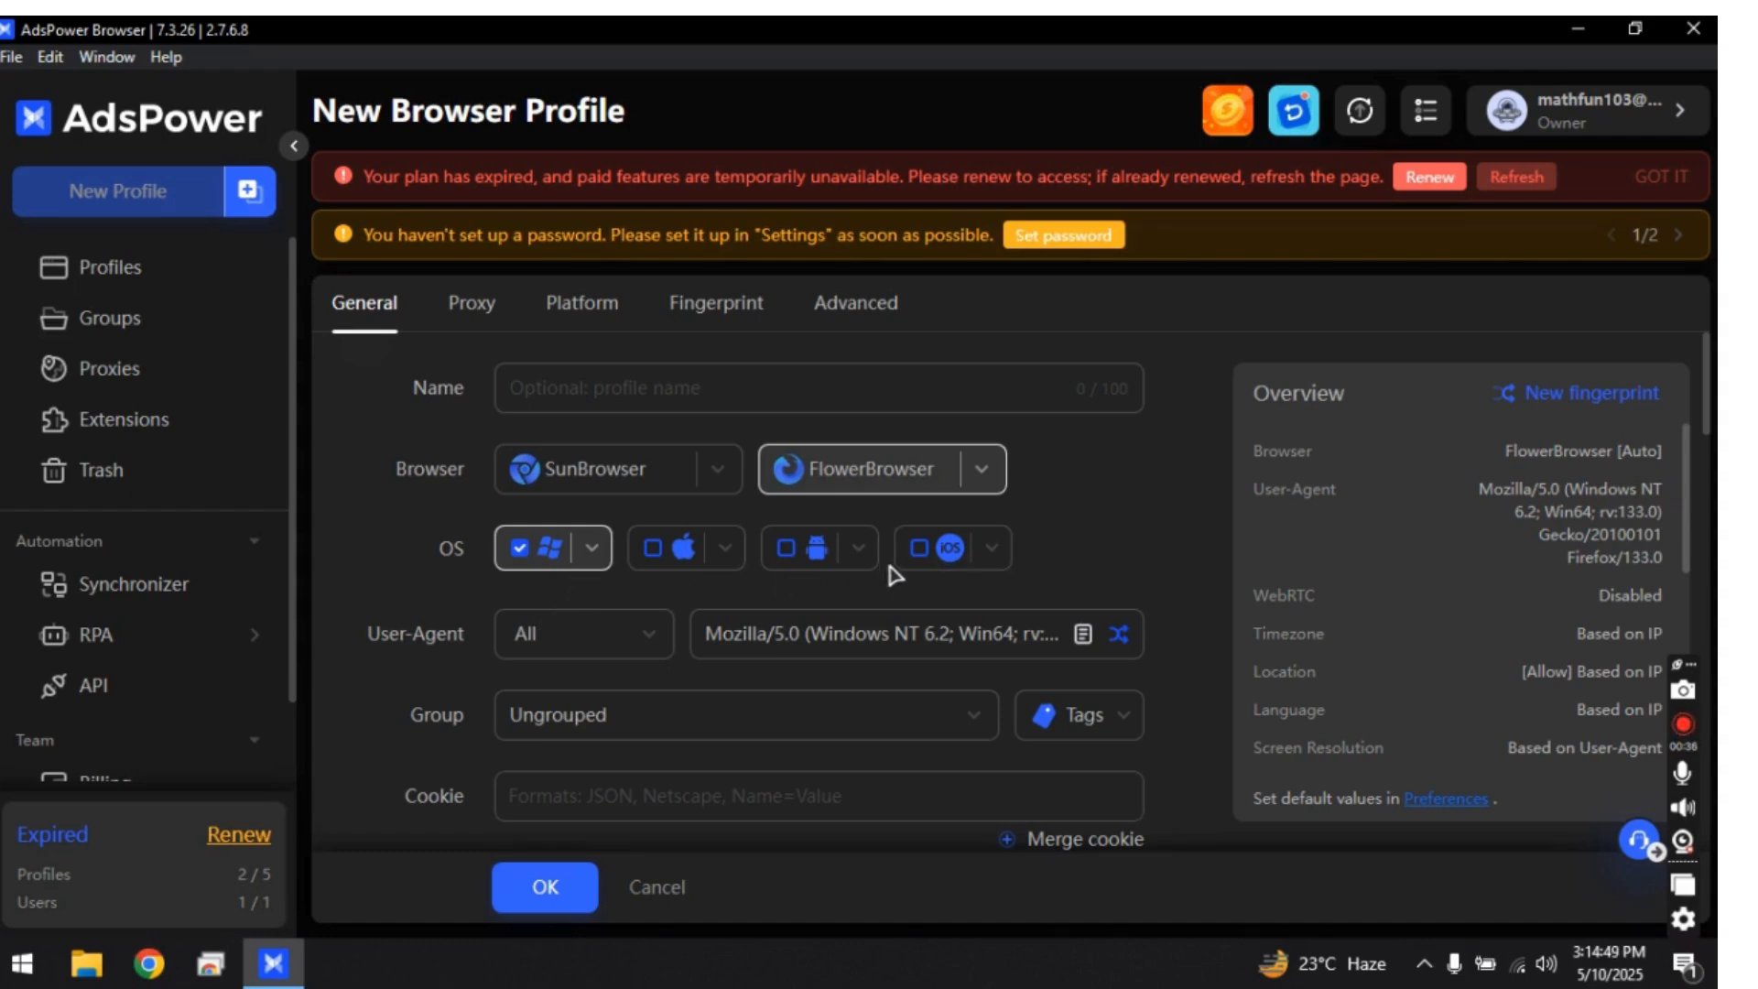
# - Examine the version options for Windows, macOS, Android and iOS, selecting All Android briefly and clearing it again
pyautogui.click(584, 566)
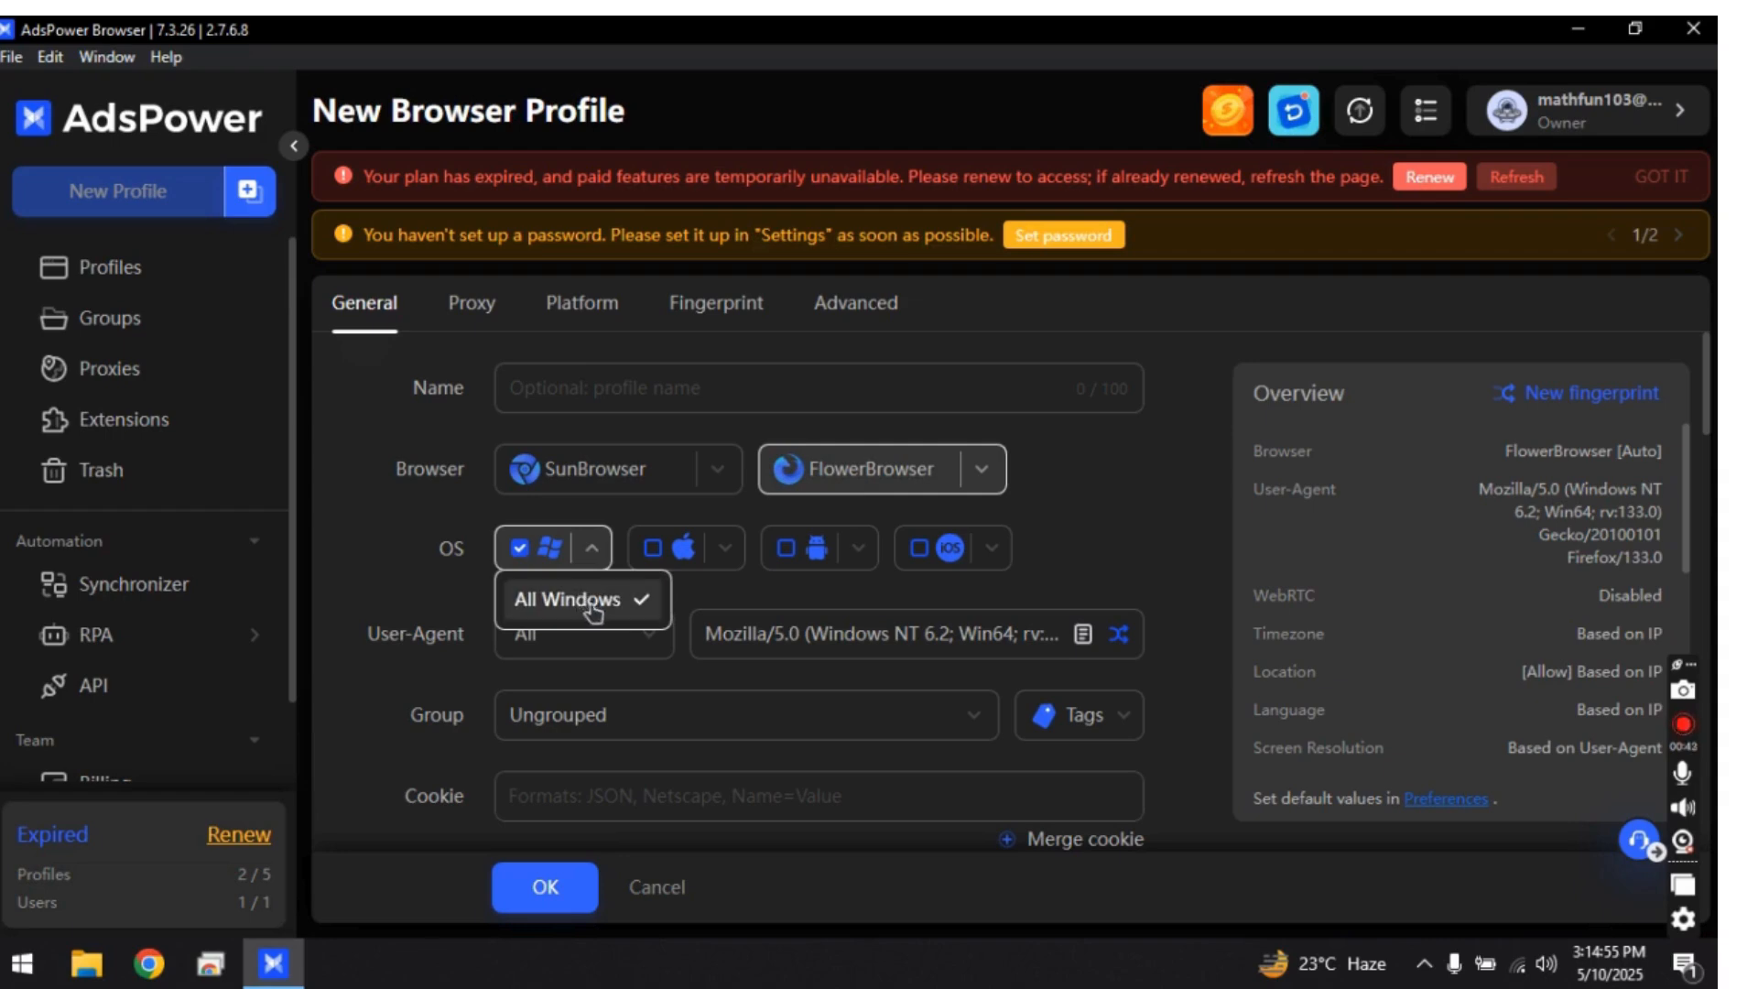
pyautogui.click(724, 550)
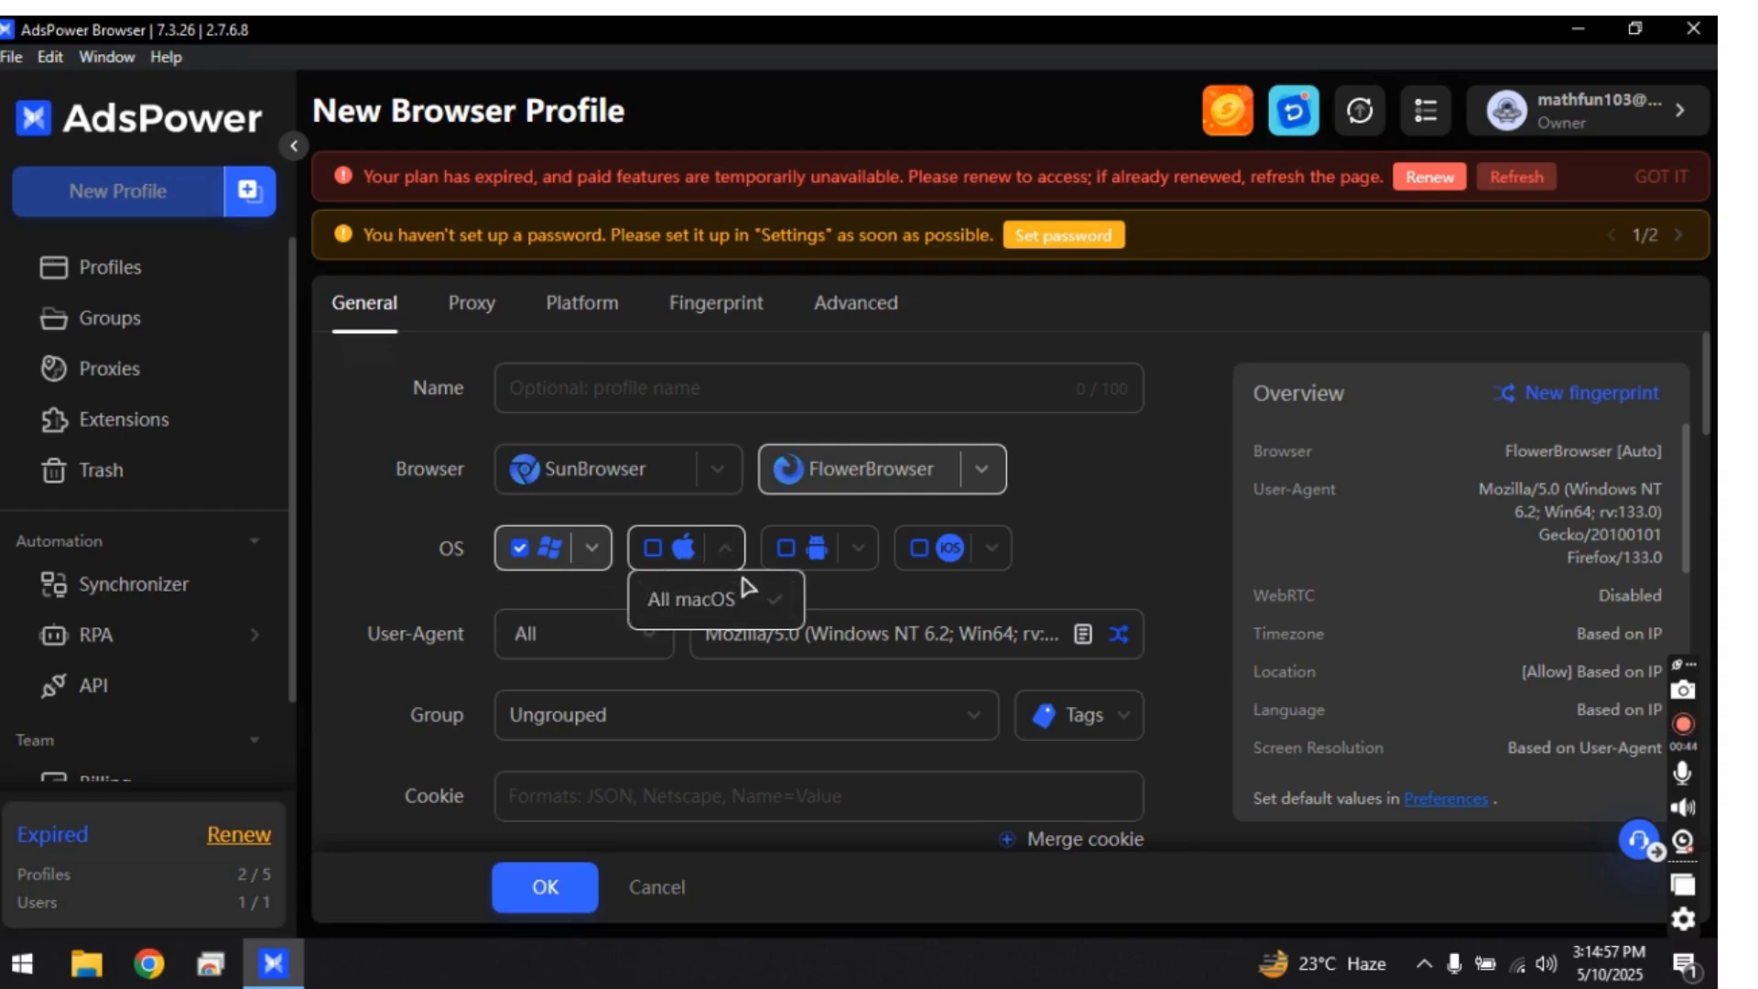
pyautogui.click(852, 549)
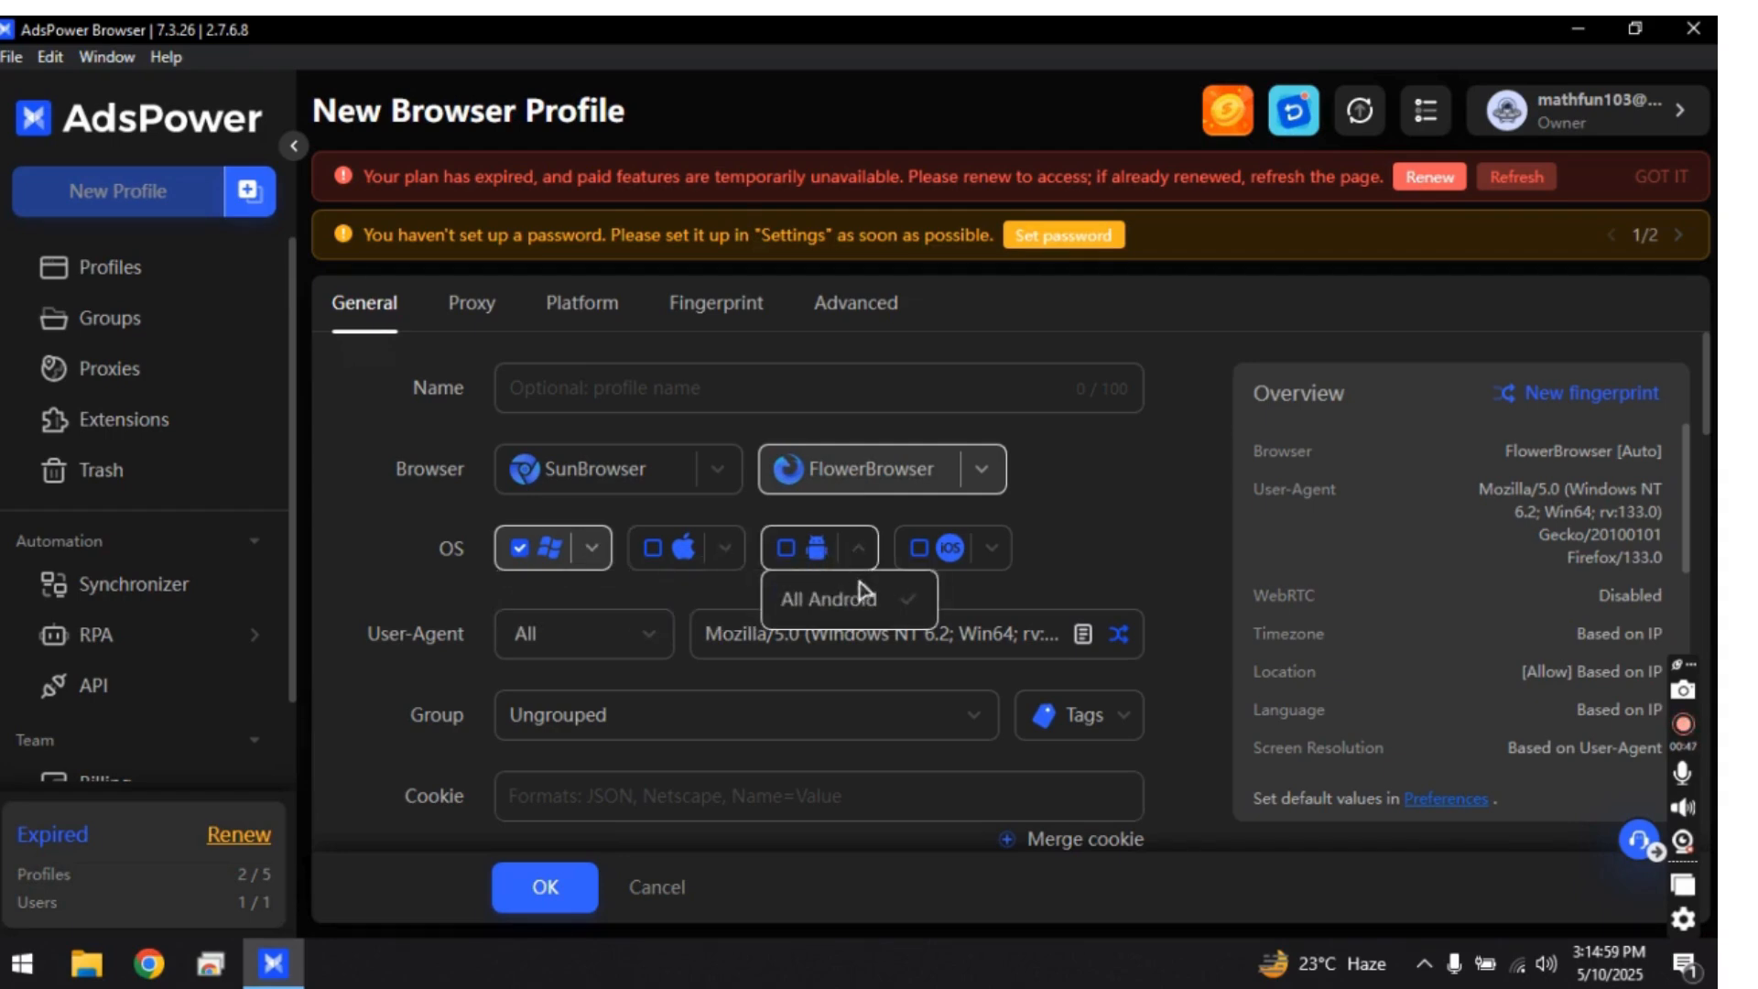
pyautogui.click(822, 604)
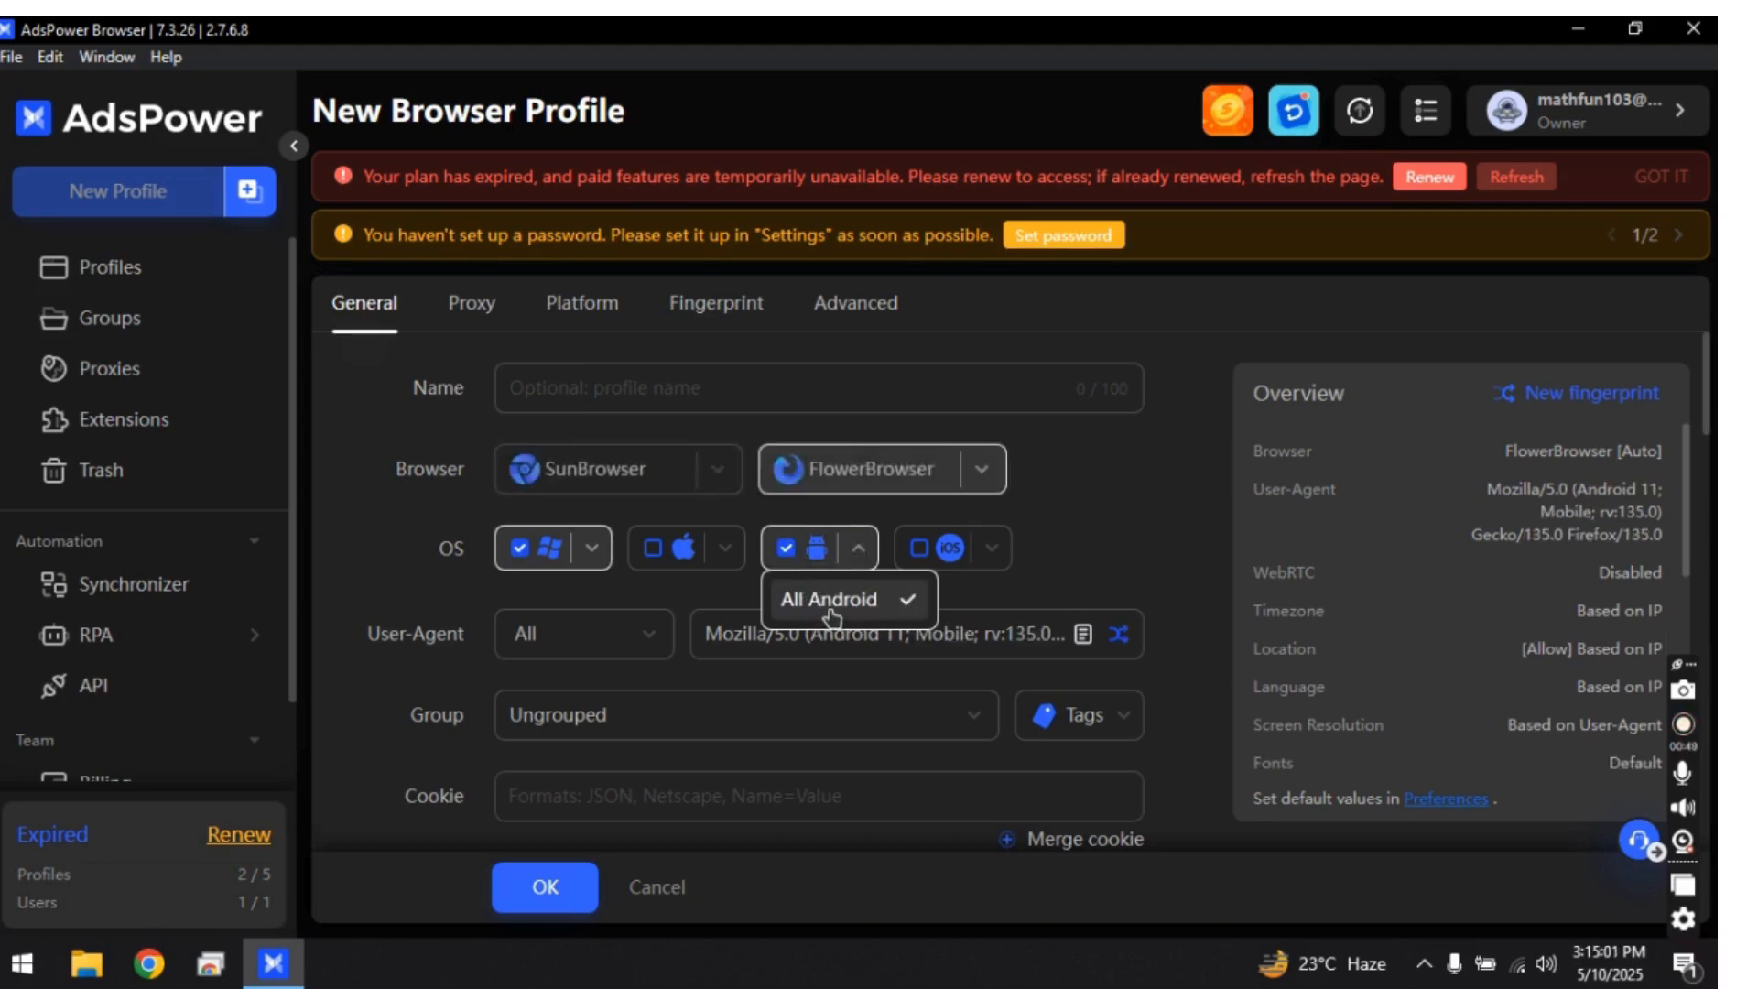
pyautogui.click(821, 603)
pyautogui.click(987, 549)
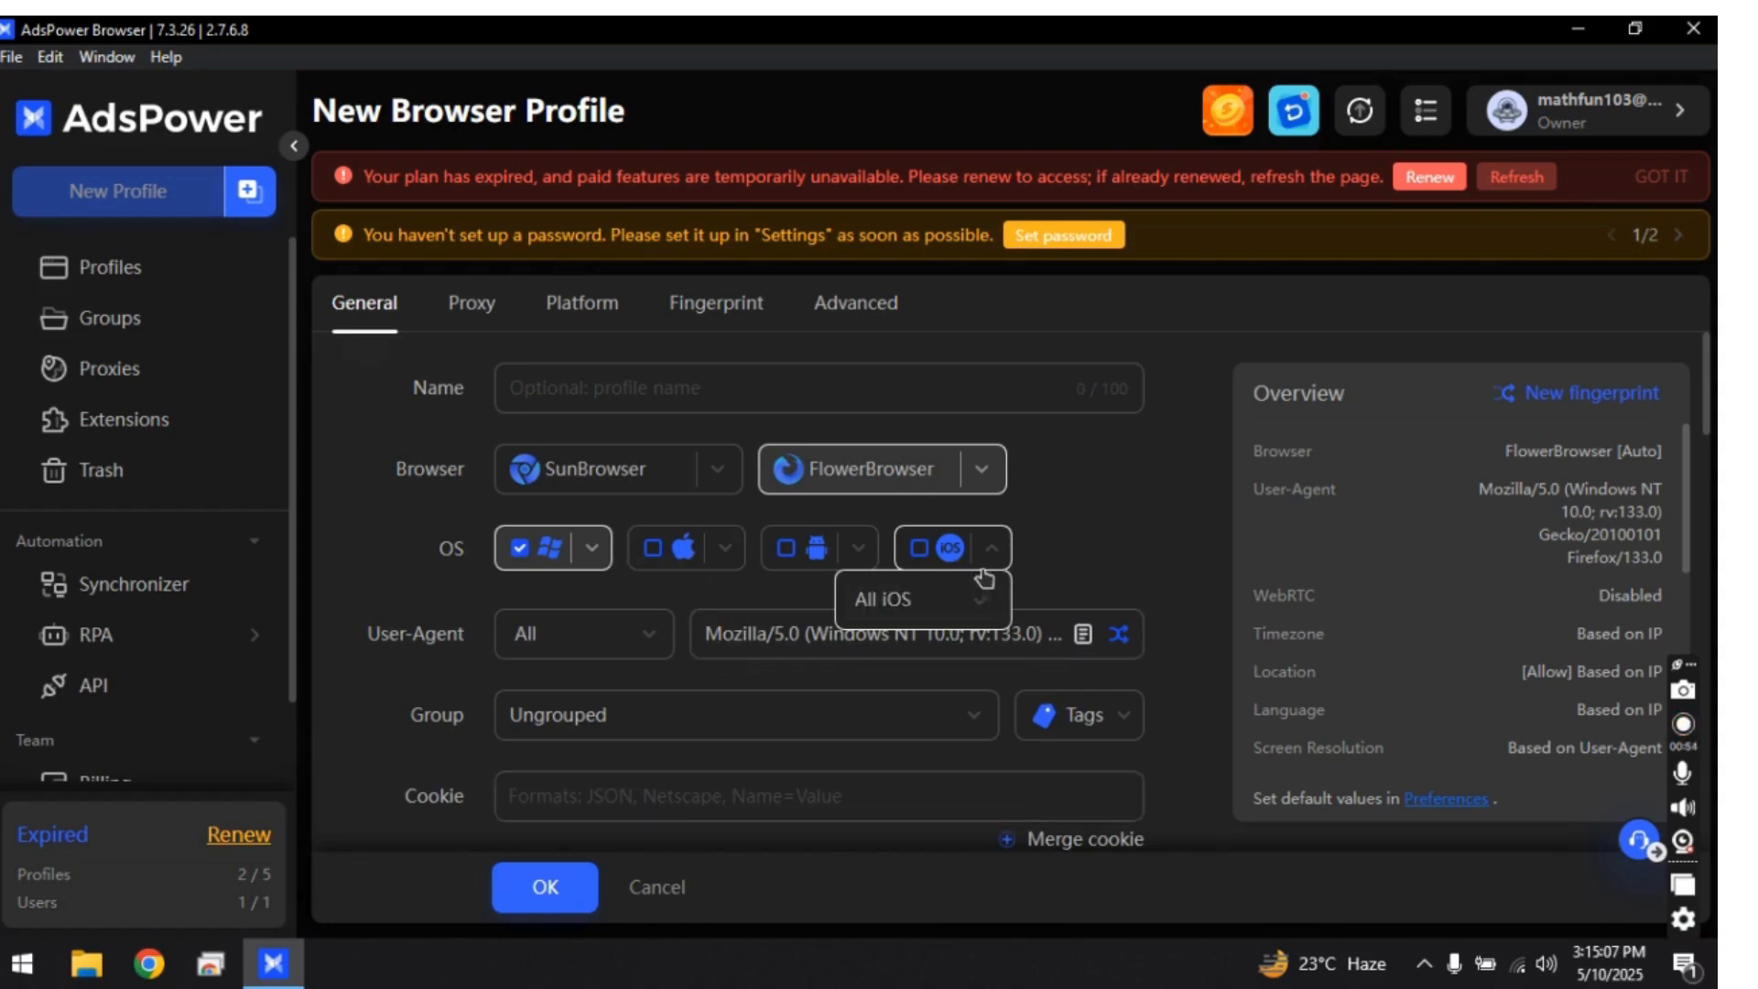
pyautogui.click(1050, 561)
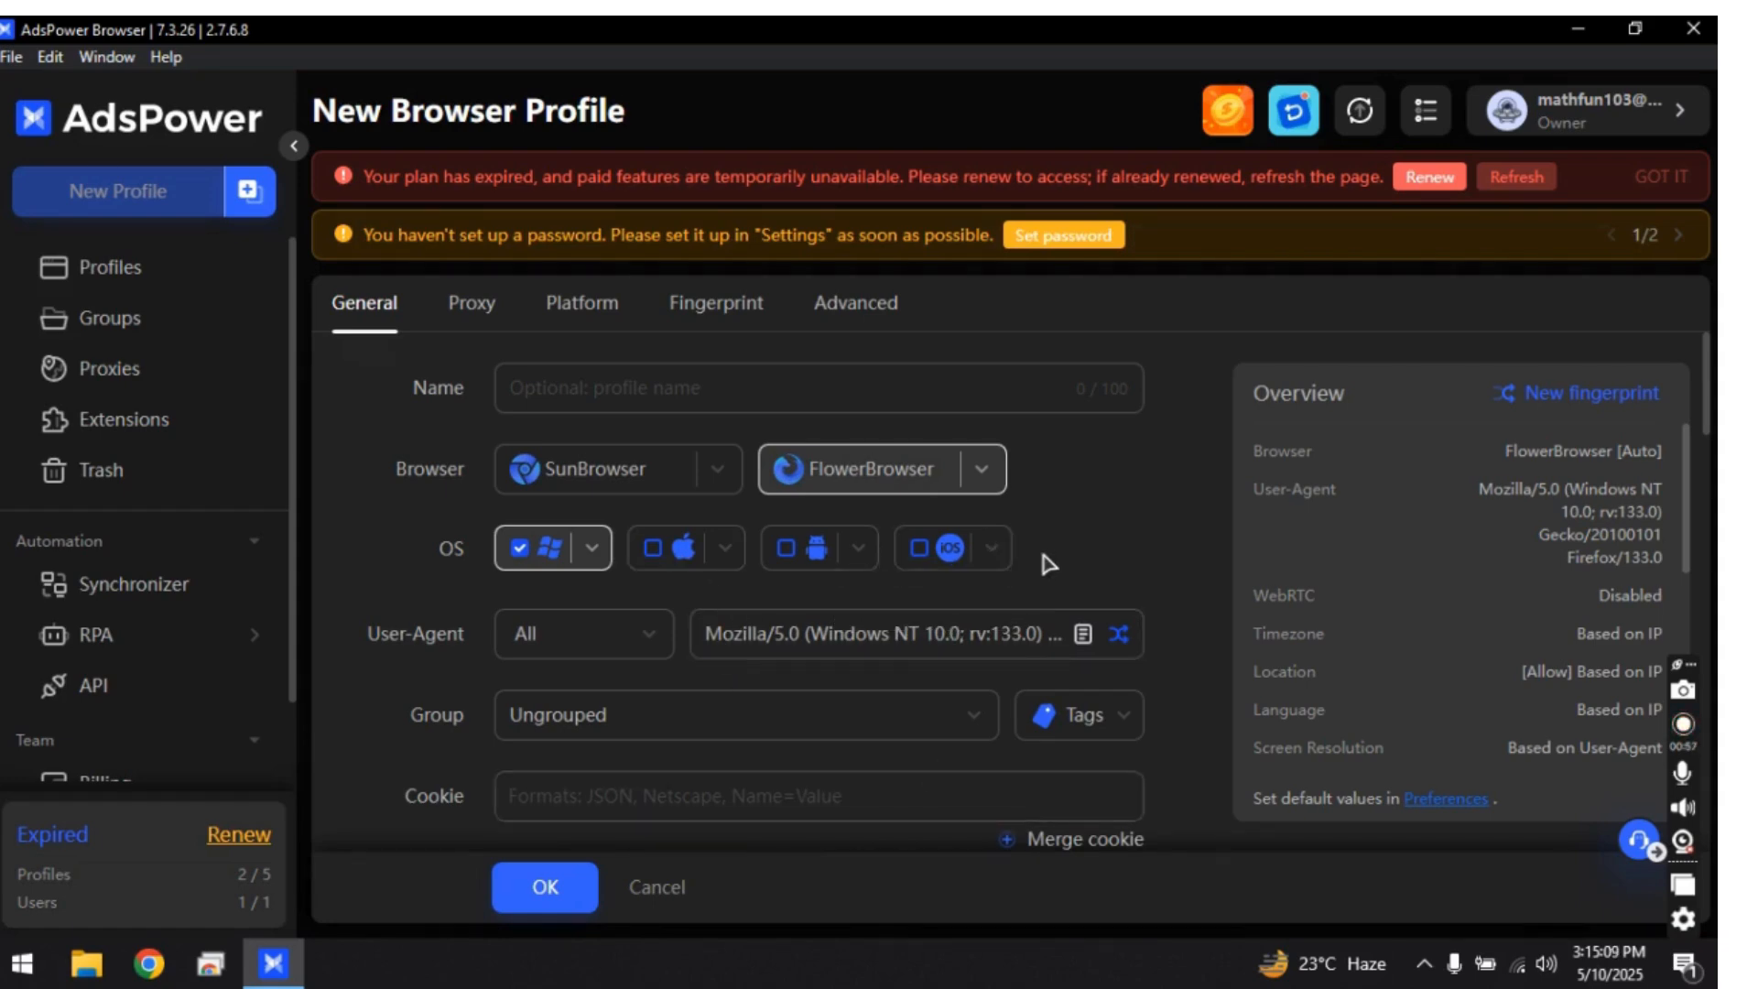
# - Examine the available User-Agent versions and the profile's user-agent string
pyautogui.click(586, 654)
pyautogui.scroll(-2, 578, 666)
pyautogui.scroll(1, 573, 660)
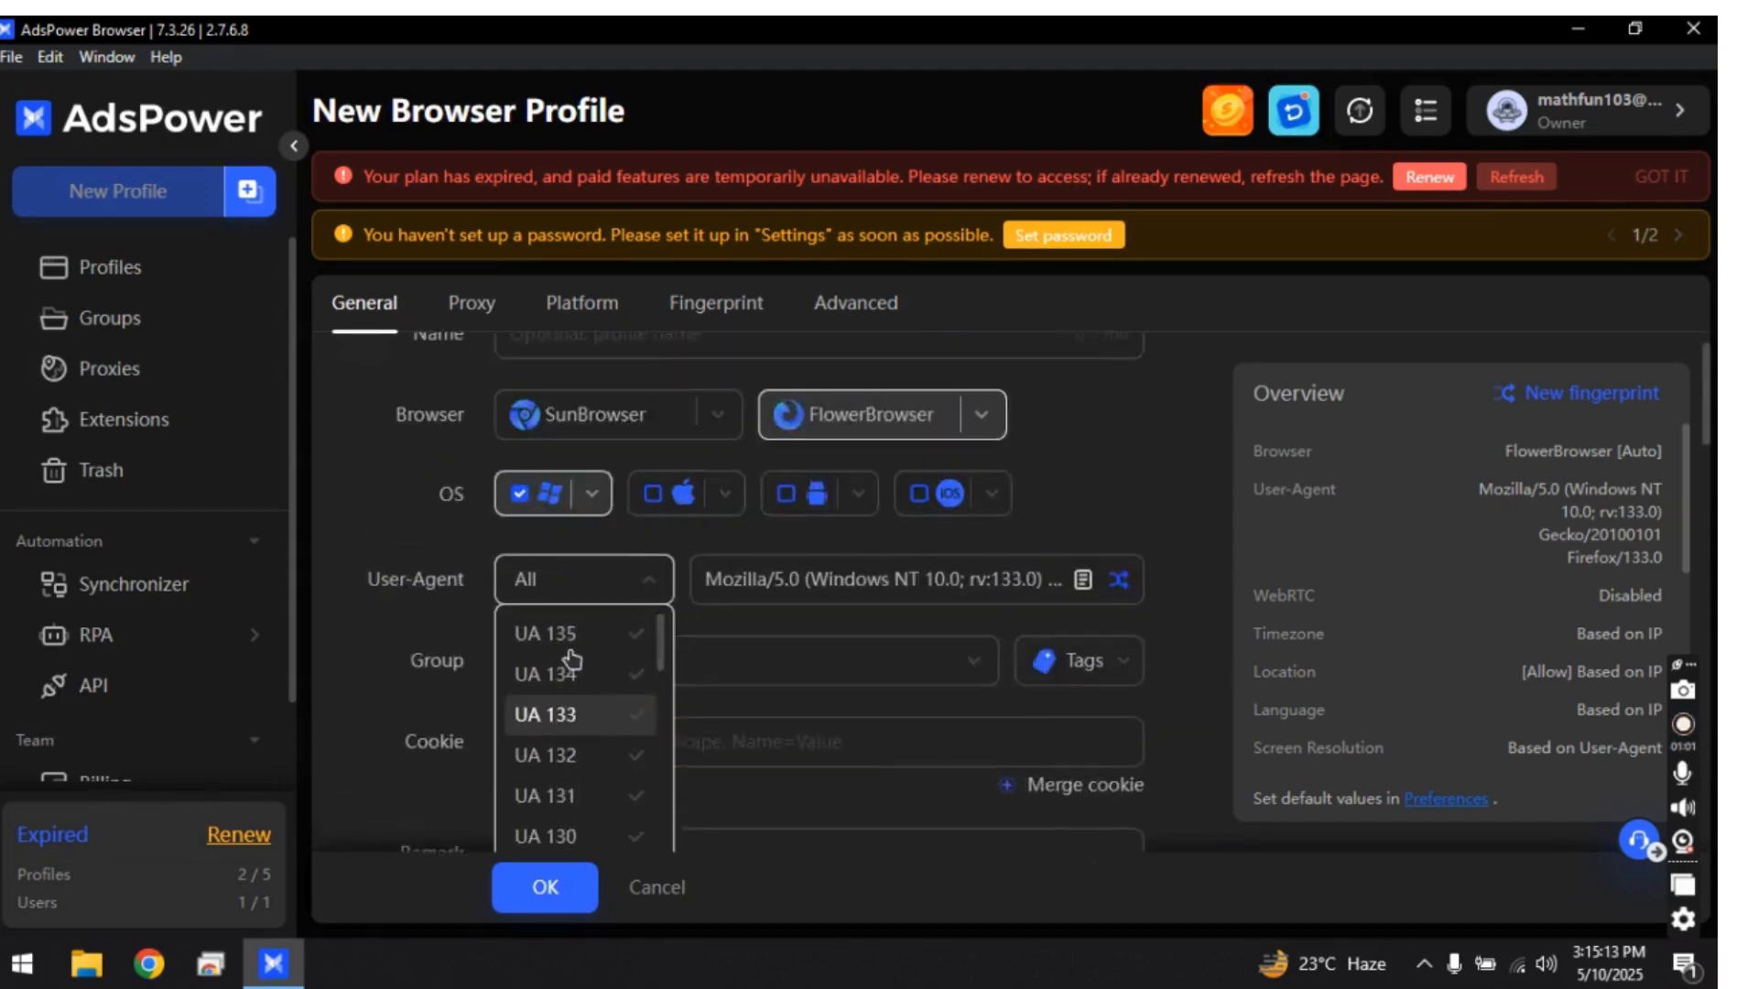
pyautogui.scroll(1, 572, 659)
pyautogui.click(1065, 600)
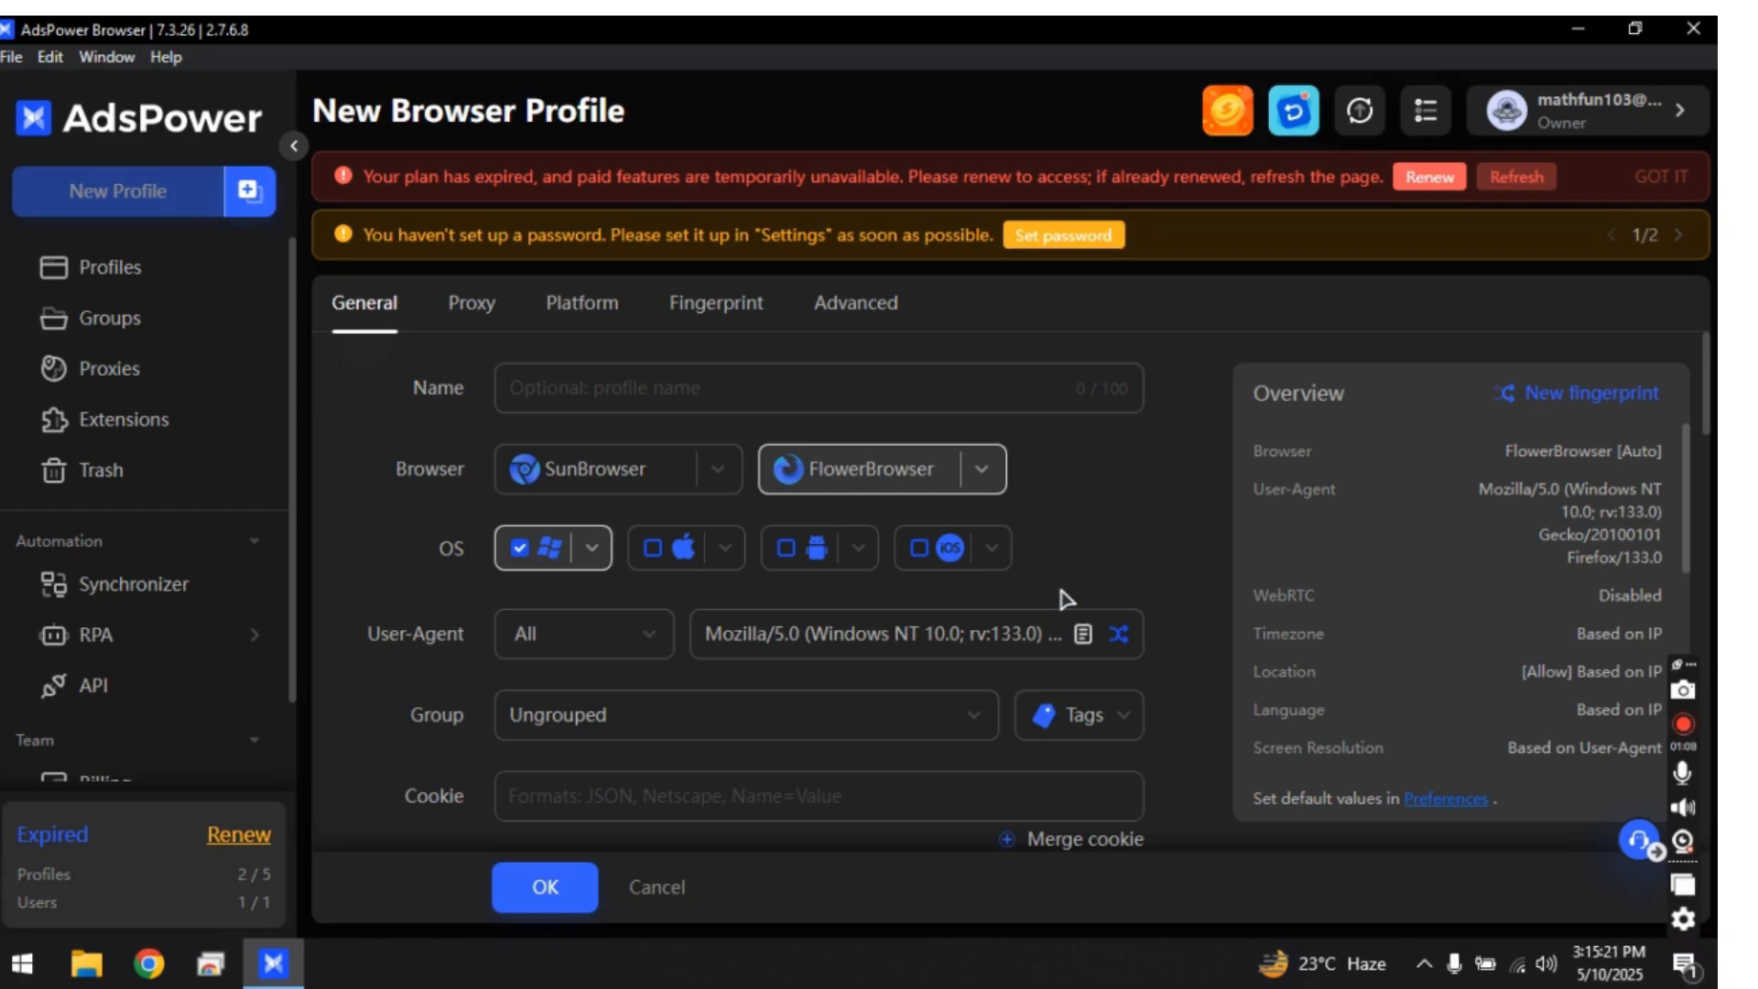
pyautogui.press('super')
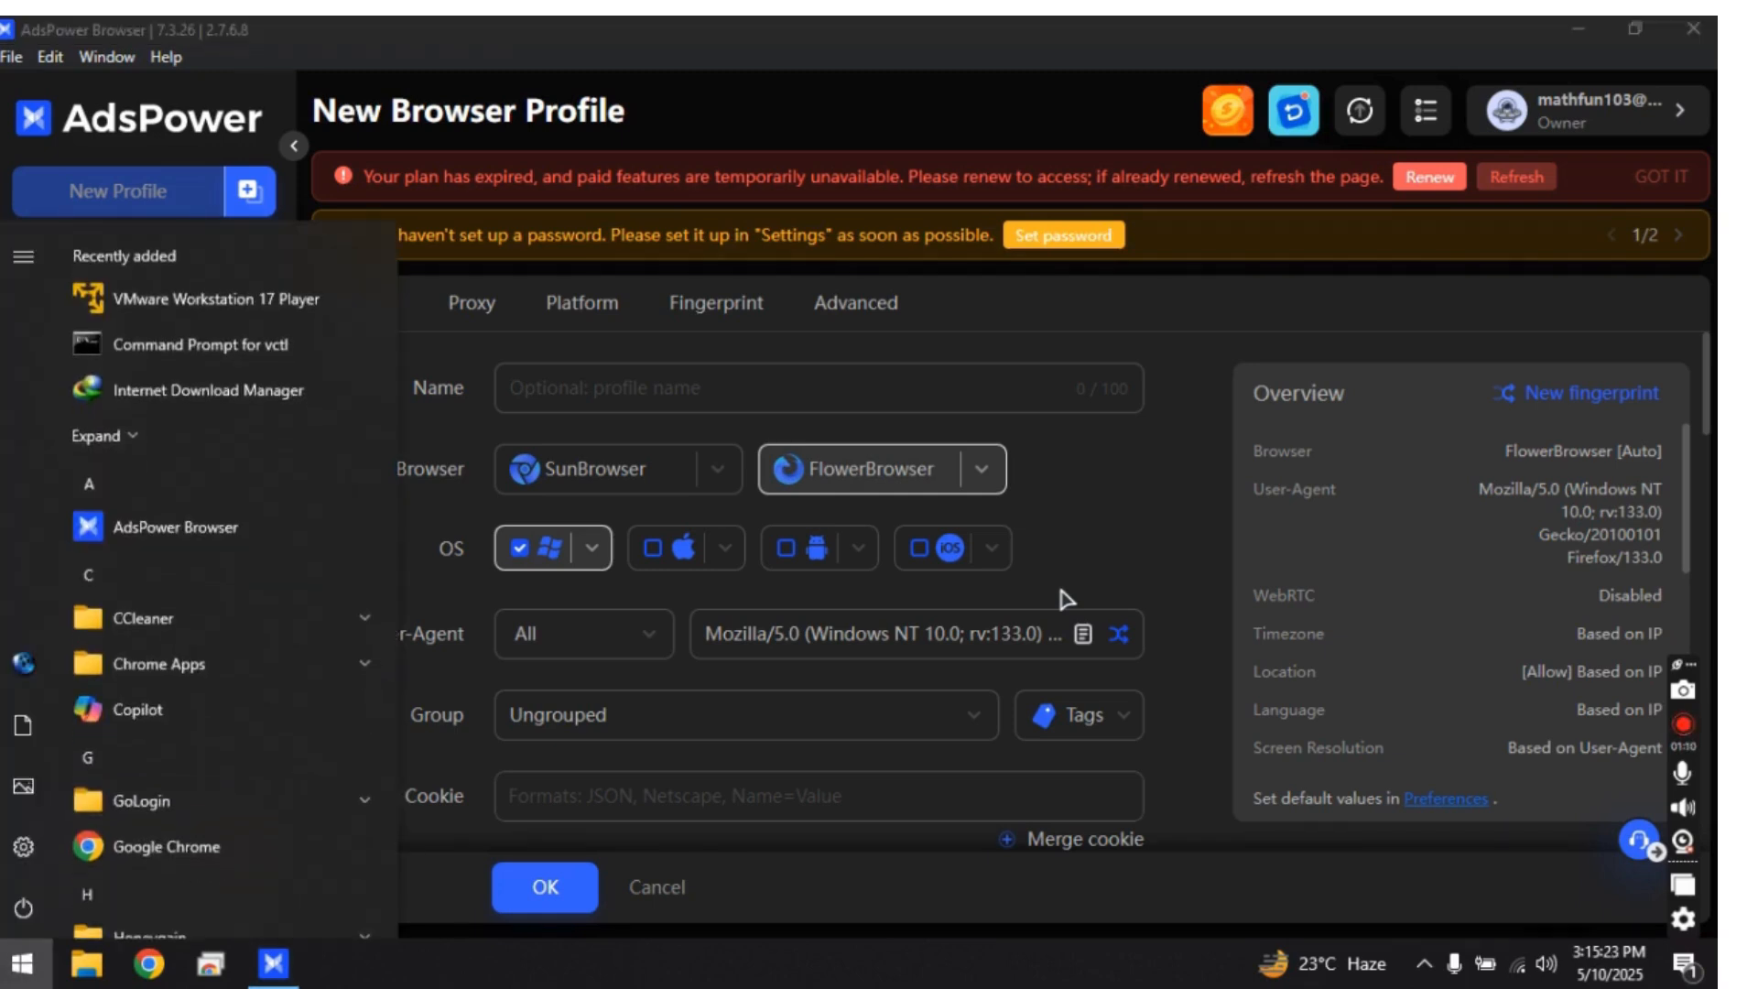
pyautogui.press('super')
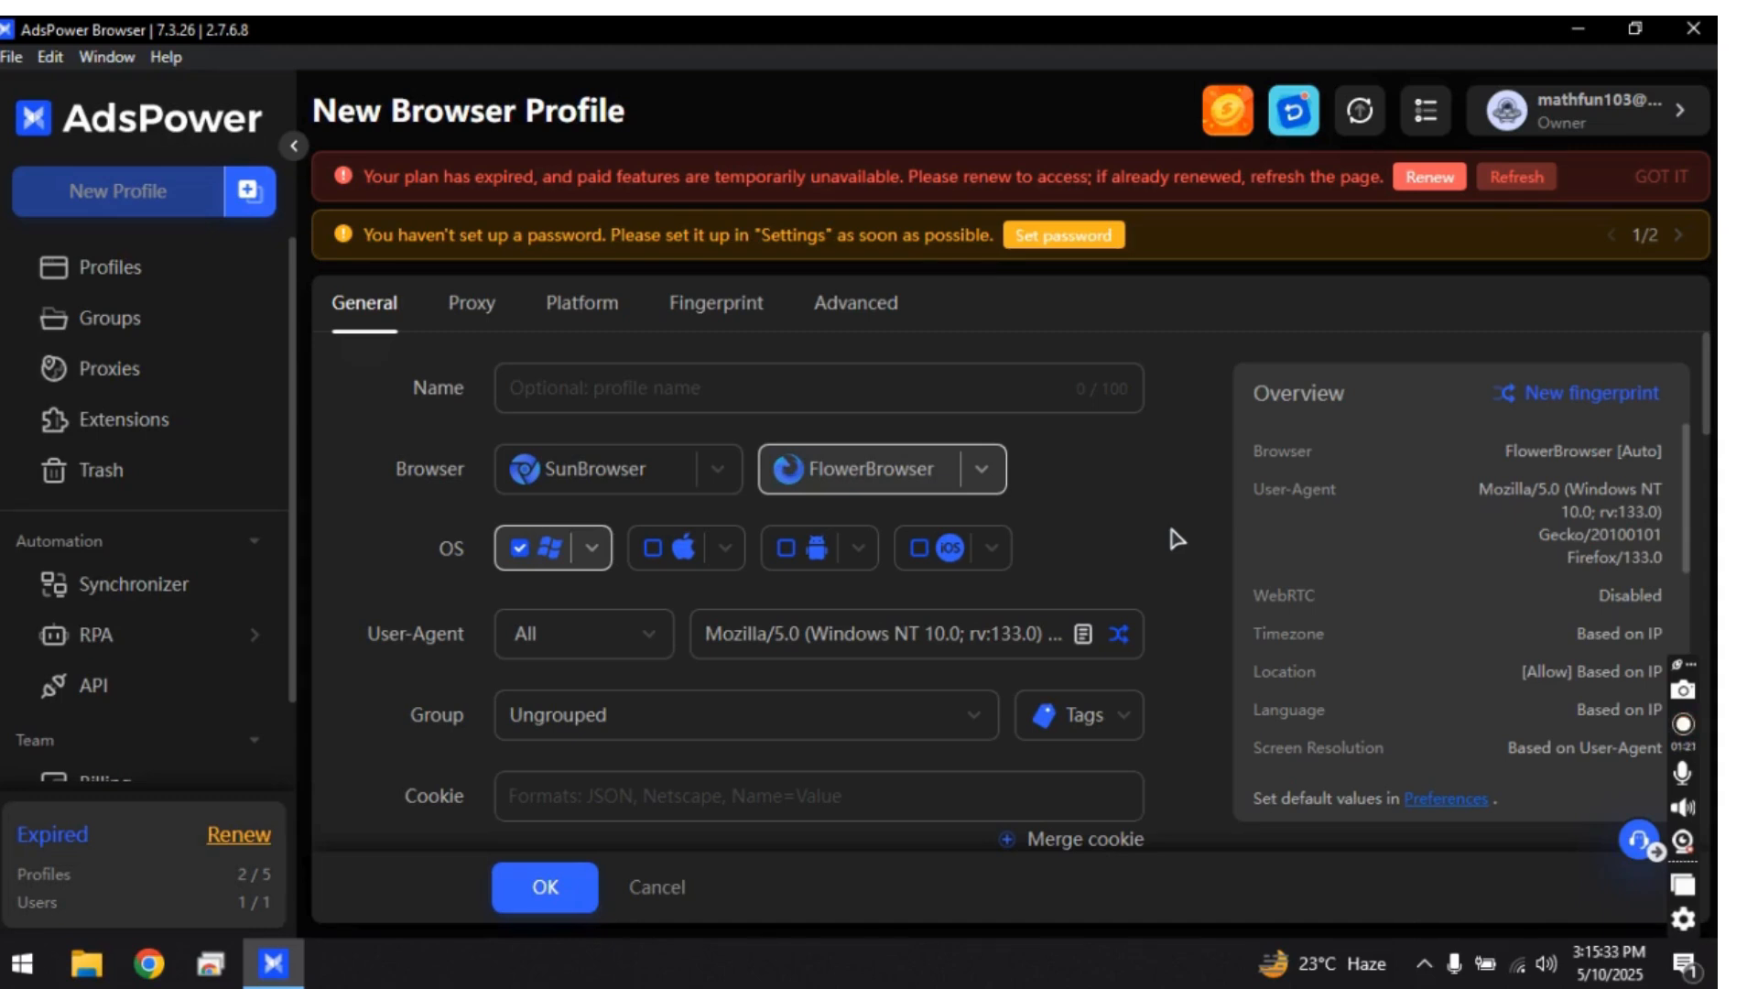
pyautogui.click(1049, 634)
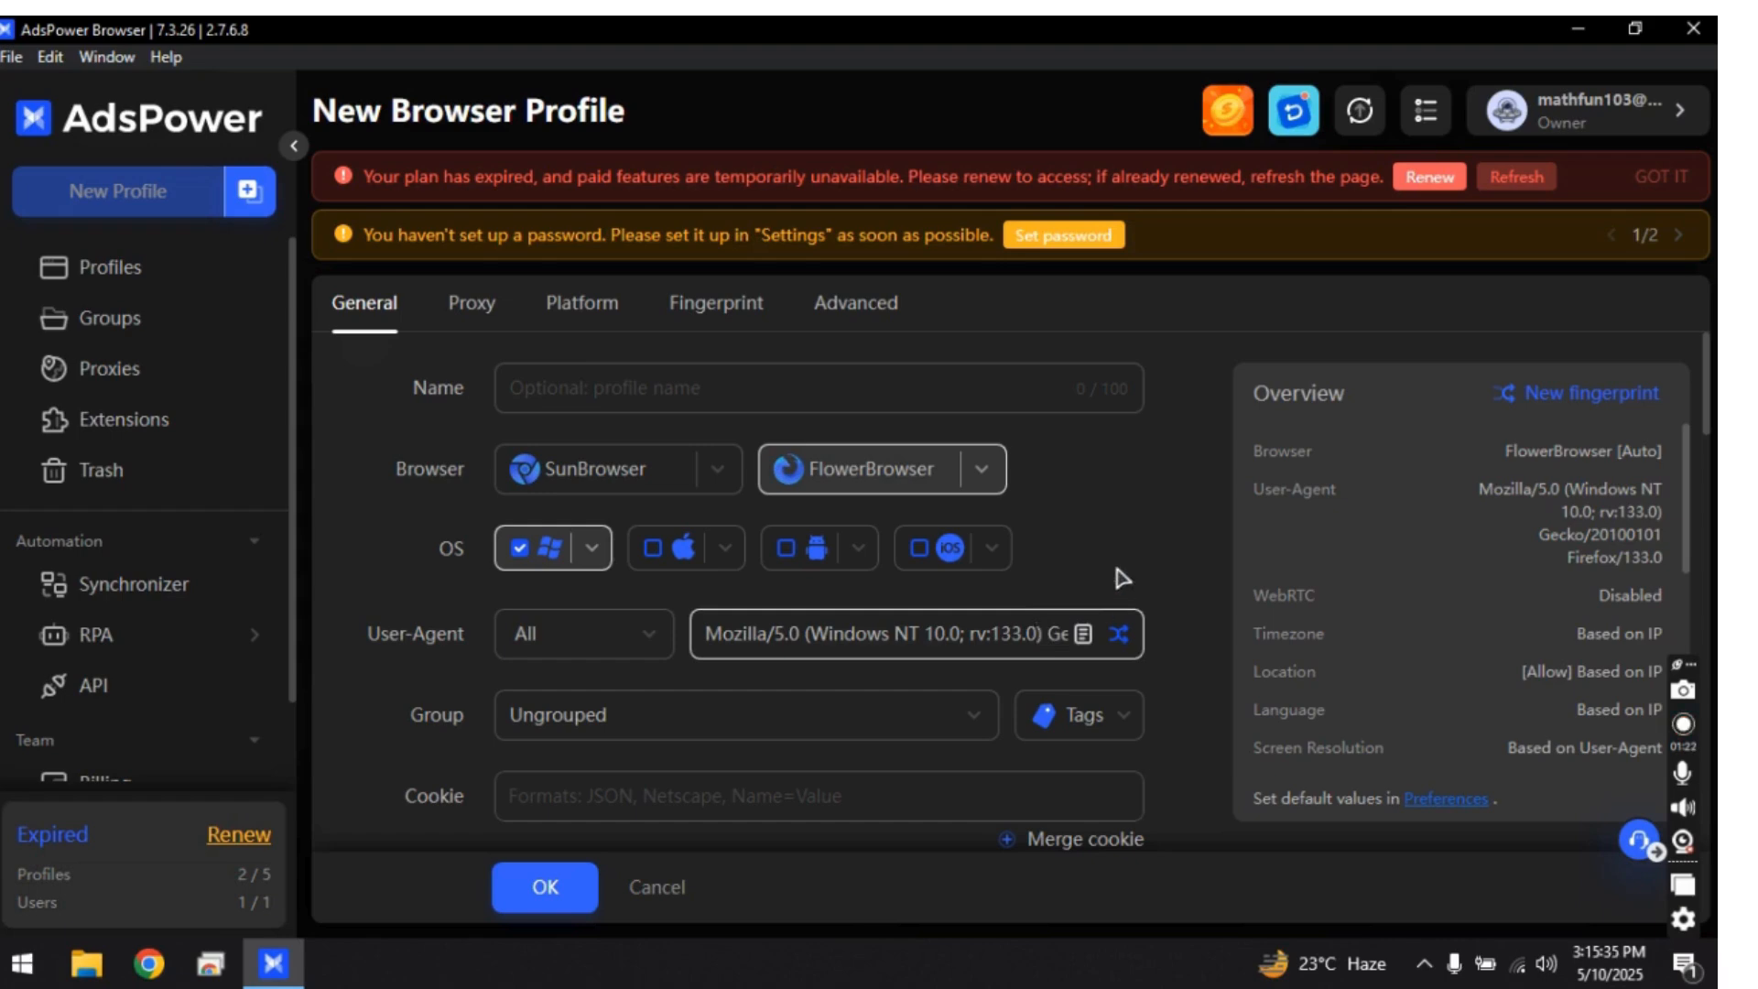
# - Run the connection check on the saved proxy selected for the profile
pyautogui.scroll(-3, 1094, 565)
pyautogui.scroll(3, 1089, 566)
pyautogui.scroll(-3, 467, 639)
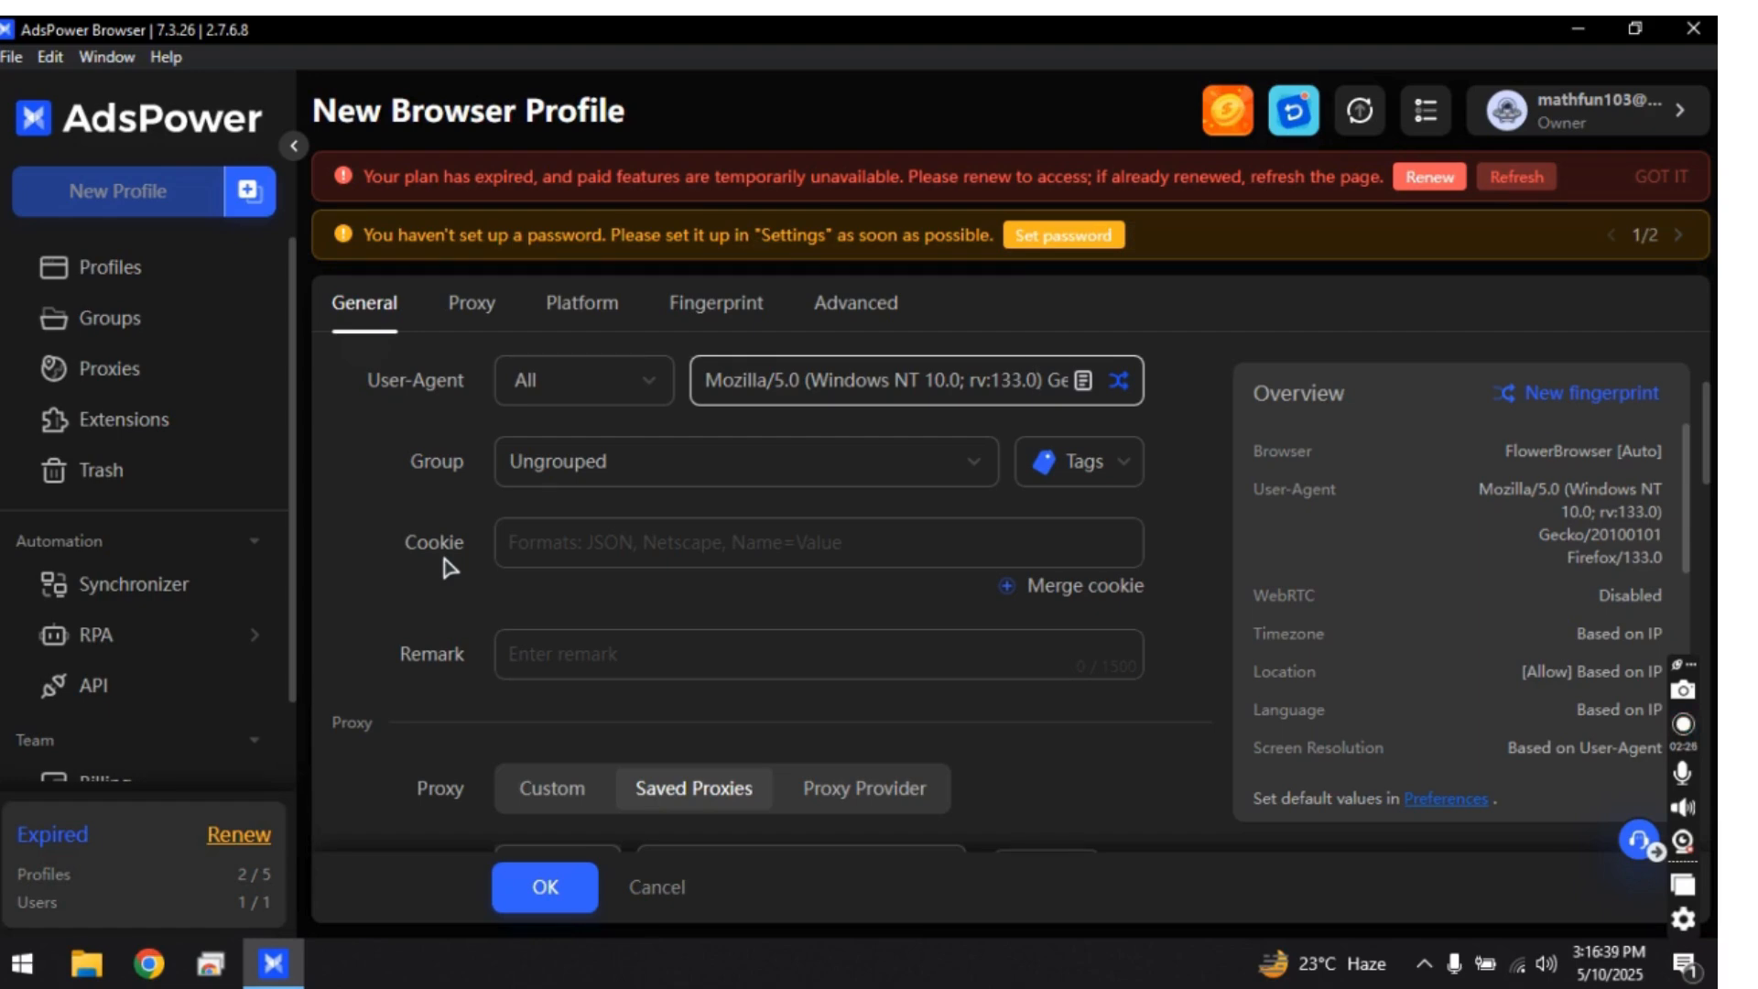
pyautogui.scroll(-3, 446, 561)
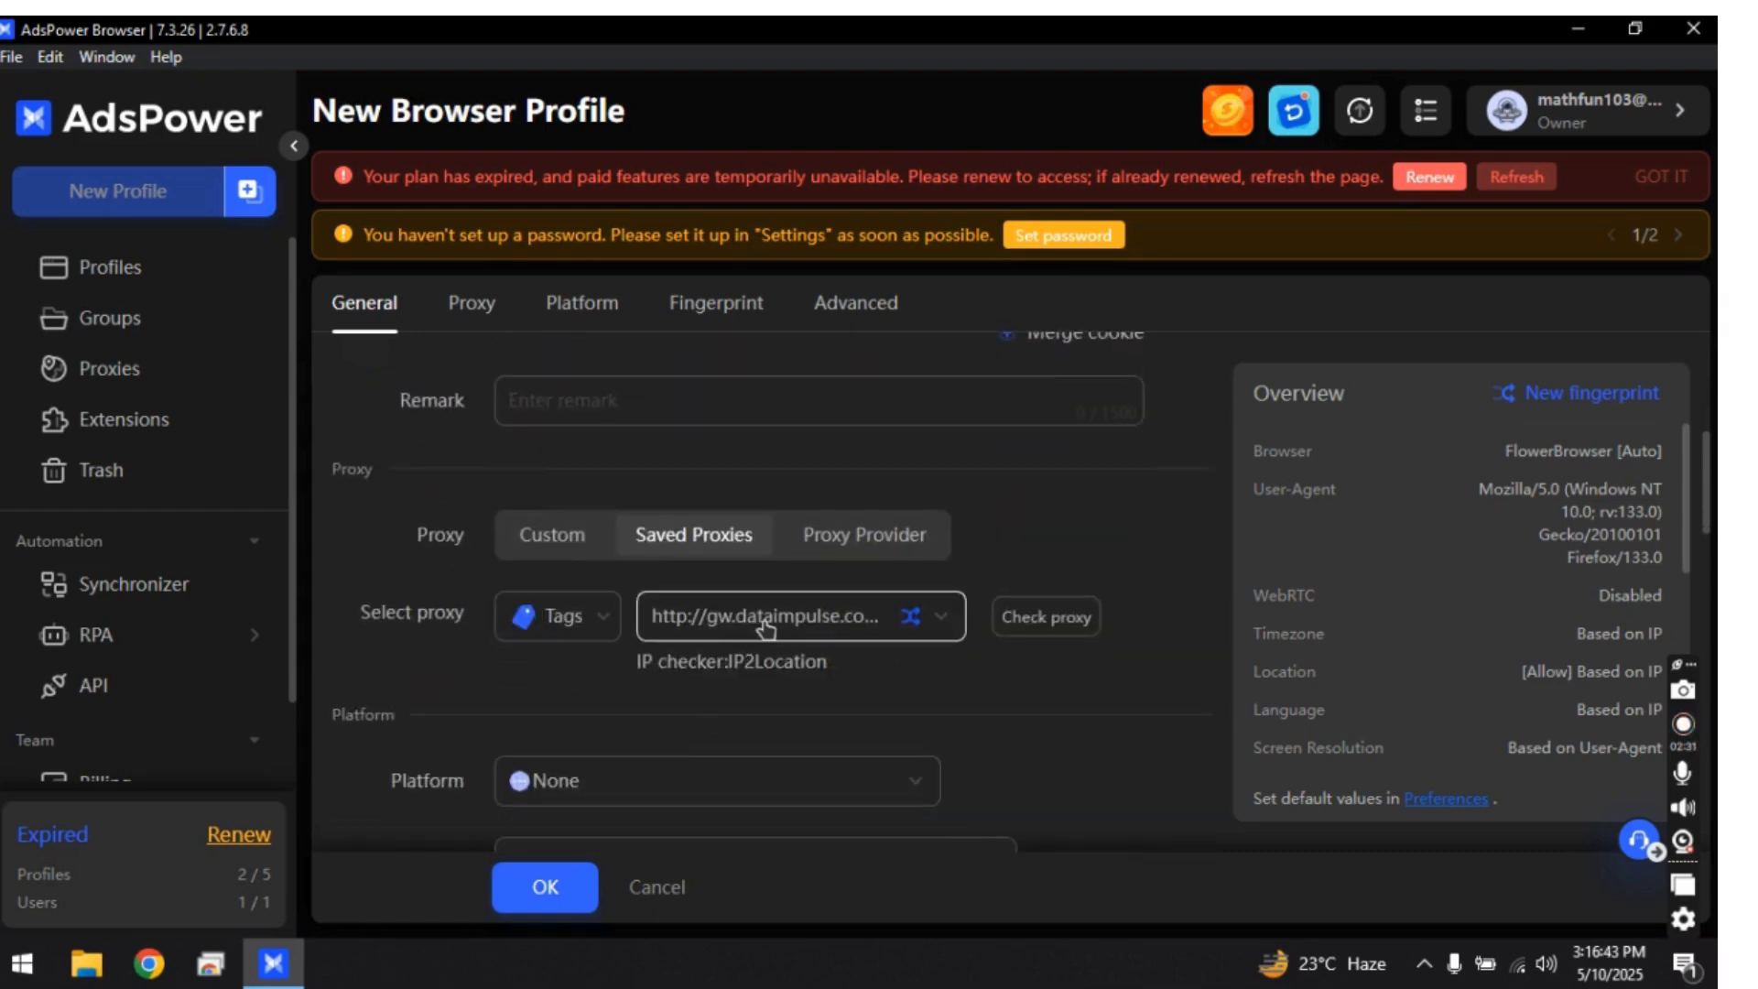
pyautogui.click(763, 625)
pyautogui.click(1176, 768)
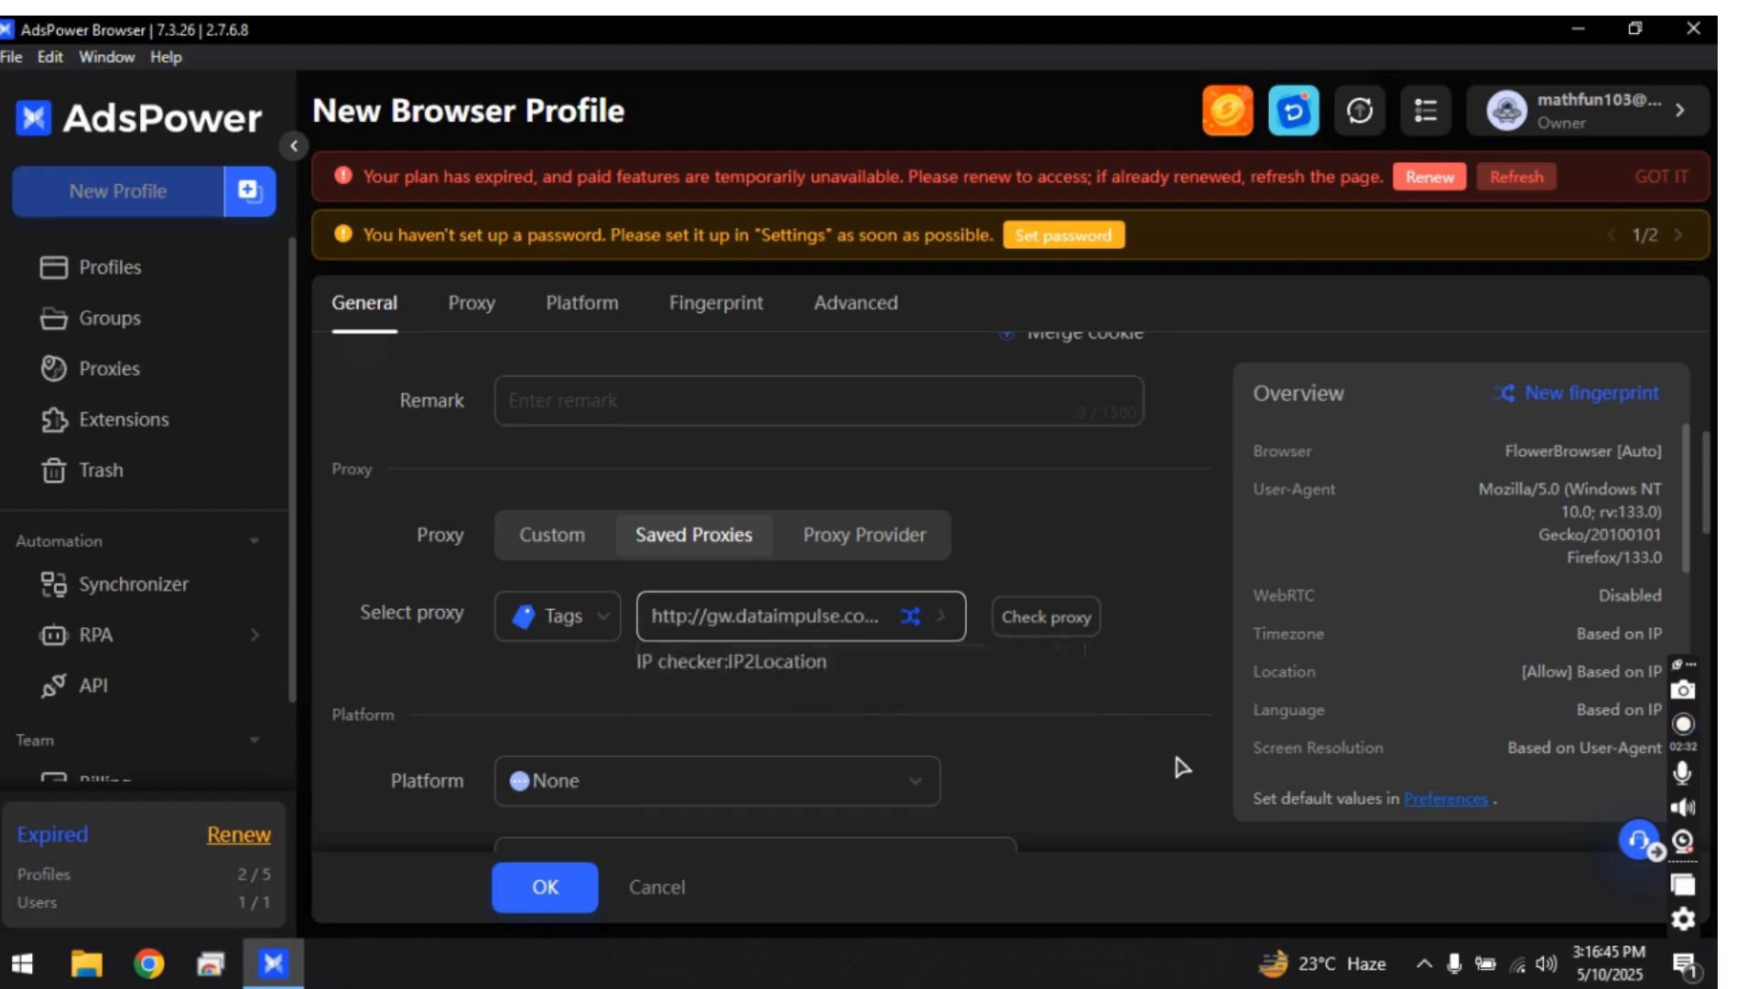
pyautogui.click(1073, 625)
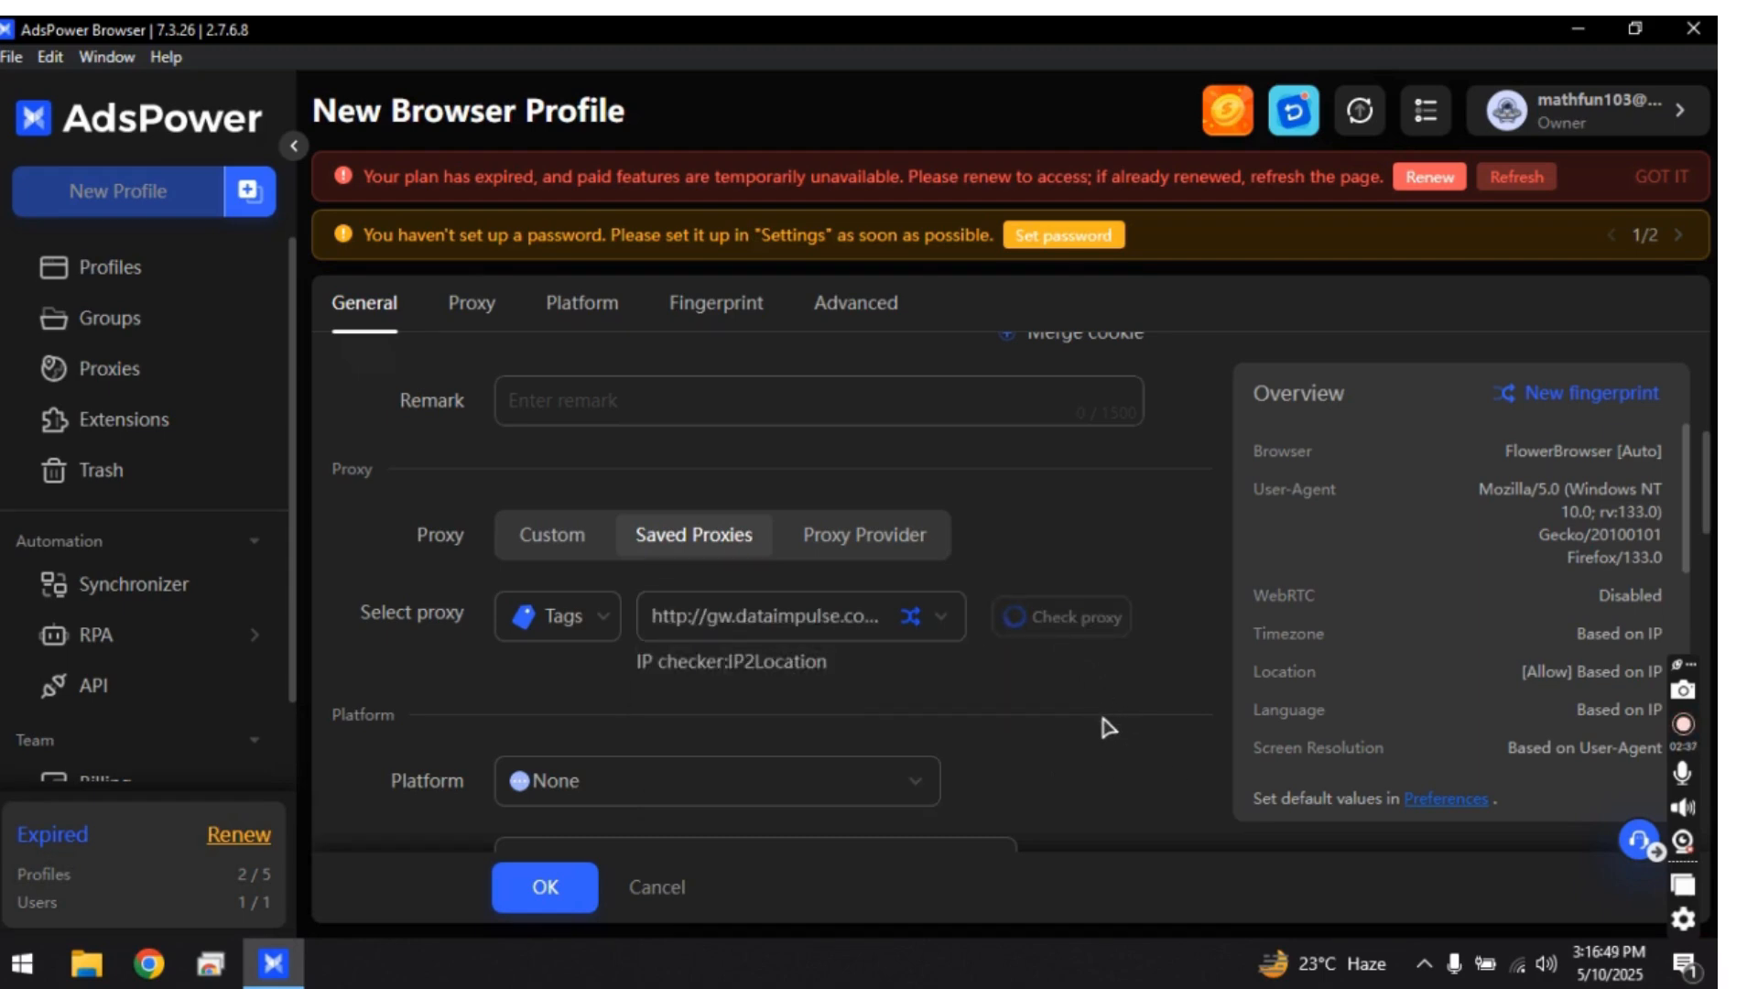
pyautogui.scroll(-3, 1085, 728)
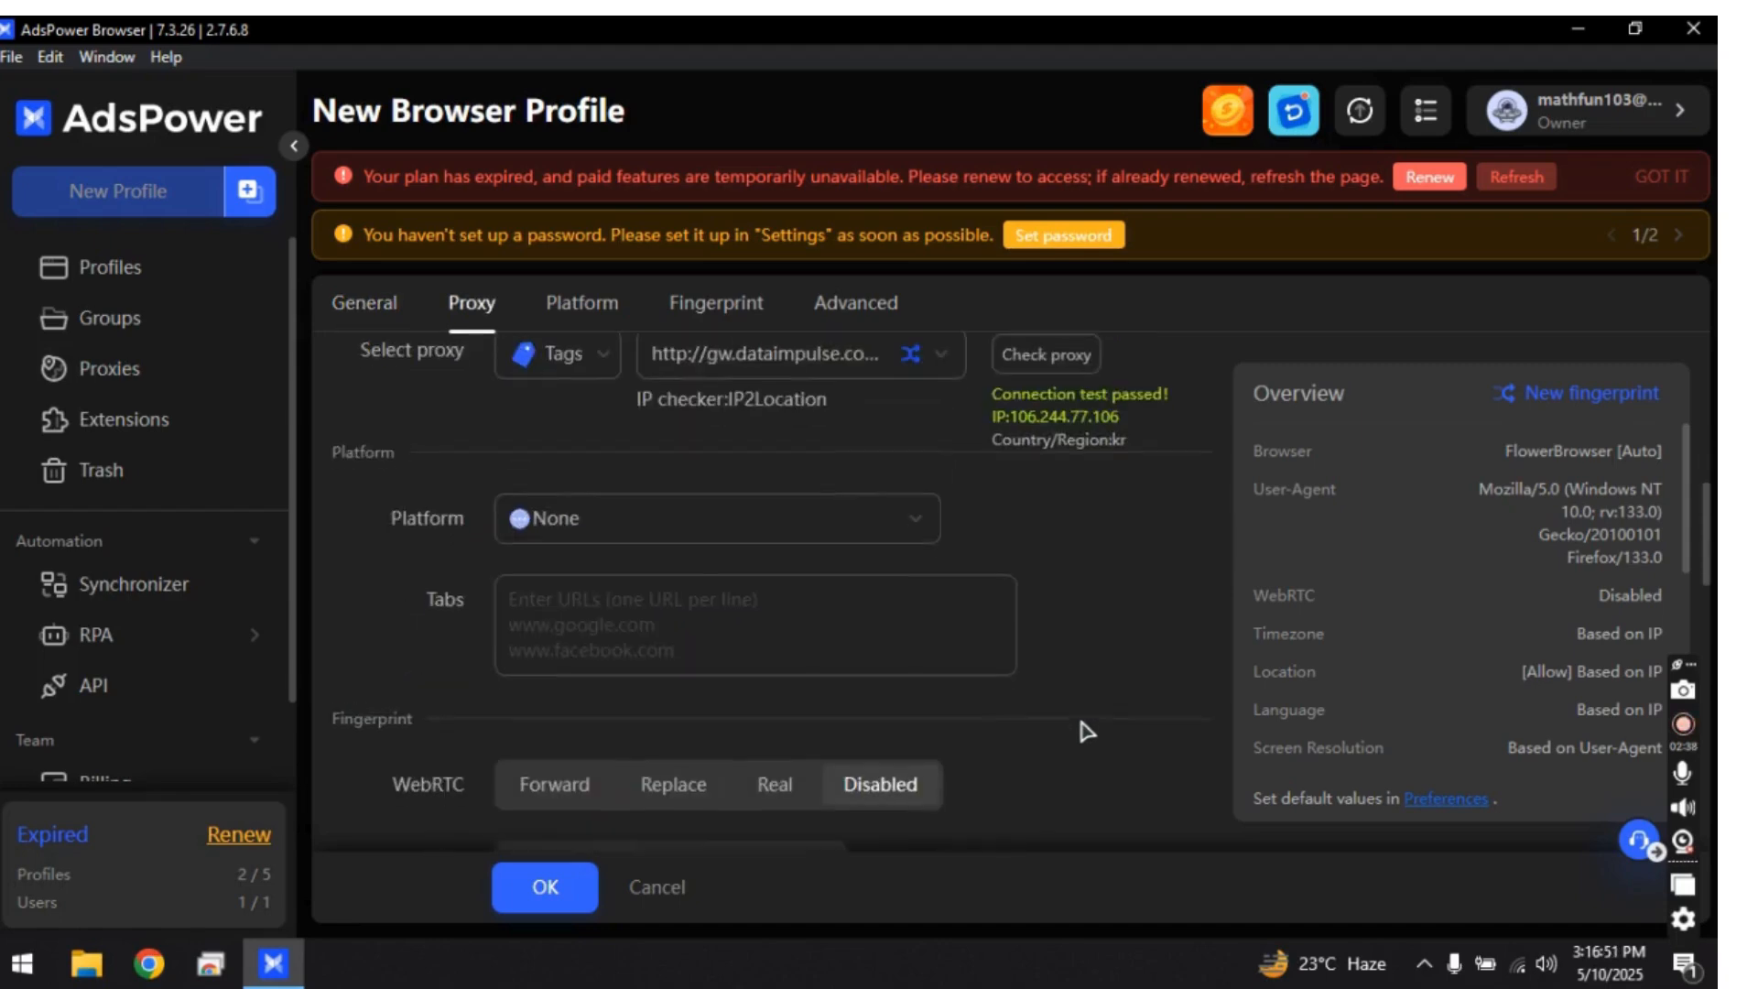
# - Examine the Platform and Fingerprint settings, from WebRTC, timezone and location to hardware noise and WebGL metadata
pyautogui.scroll(-1, 1085, 730)
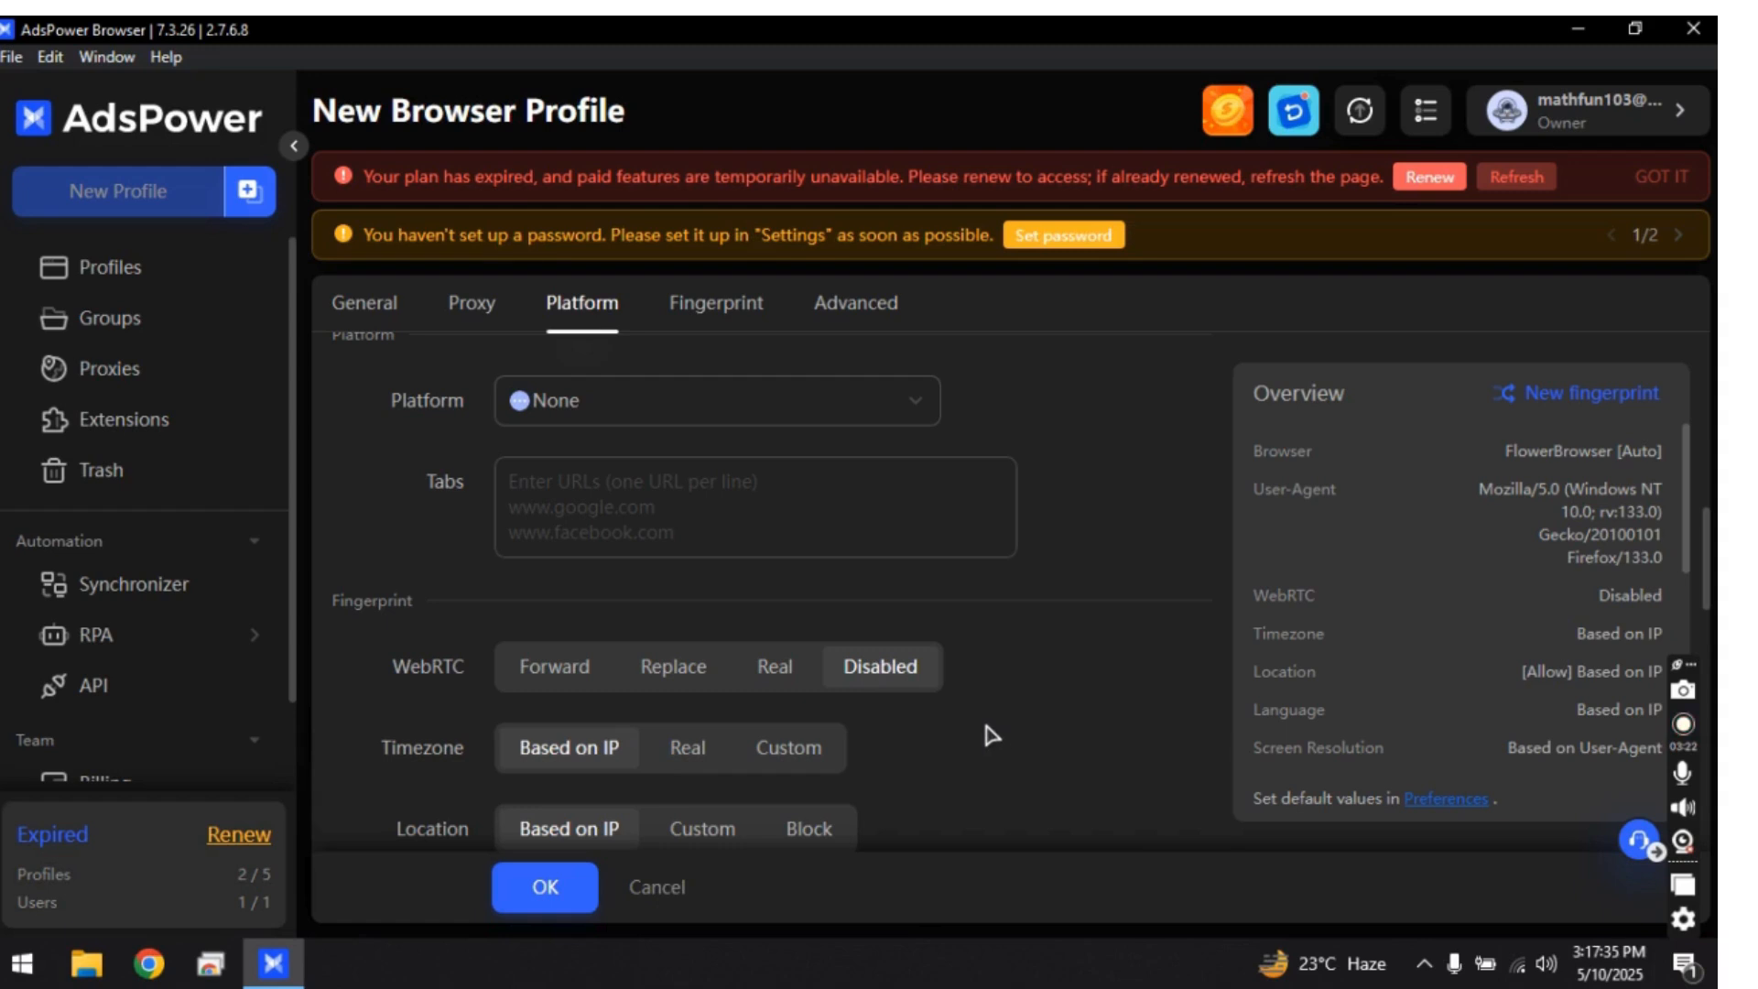
pyautogui.scroll(-5, 907, 732)
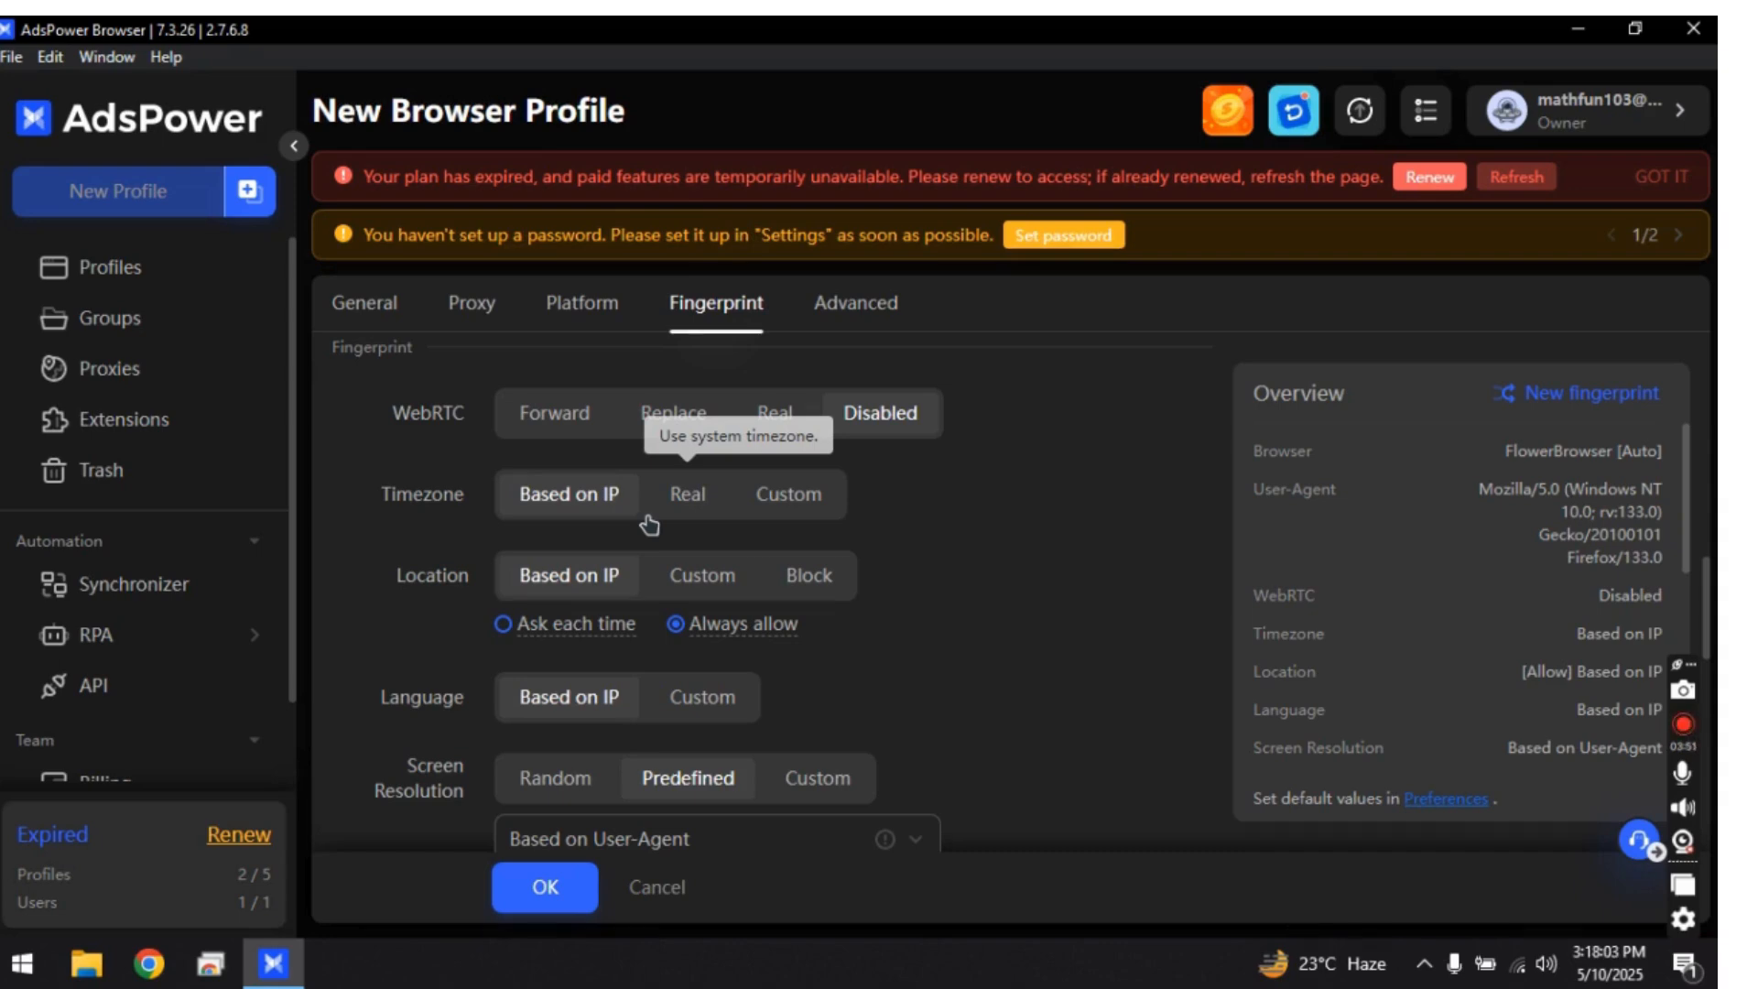
pyautogui.scroll(-3, 650, 524)
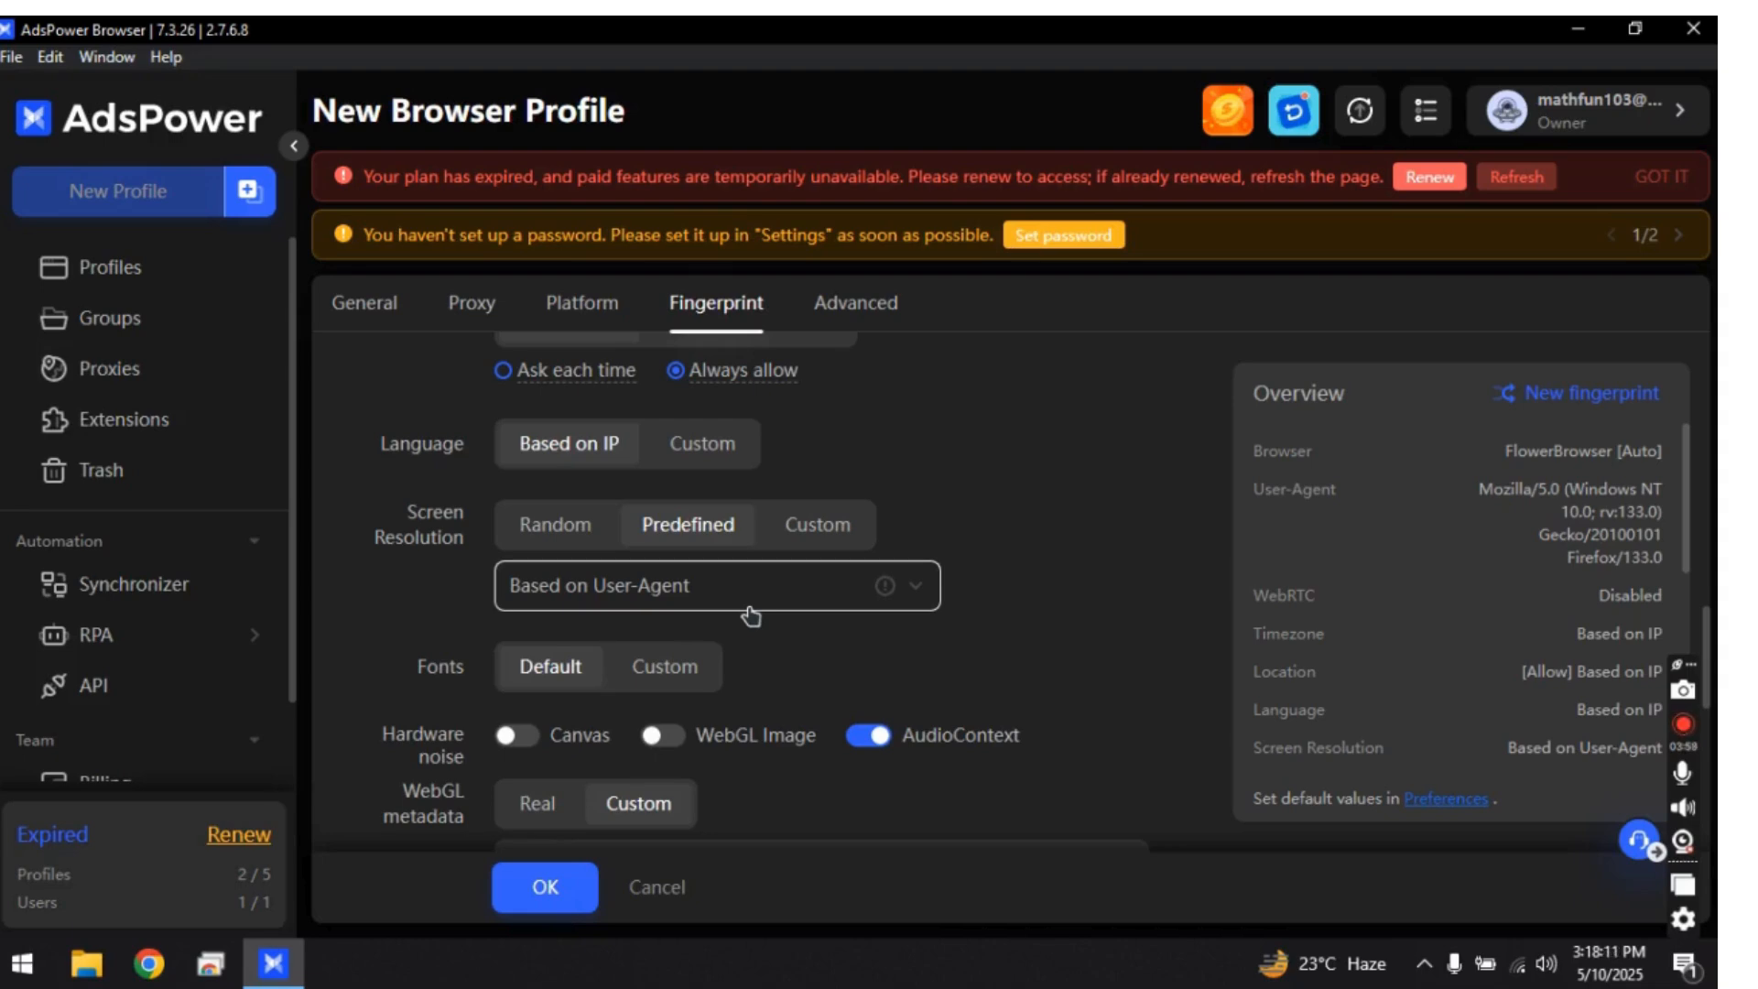
pyautogui.scroll(-2, 744, 609)
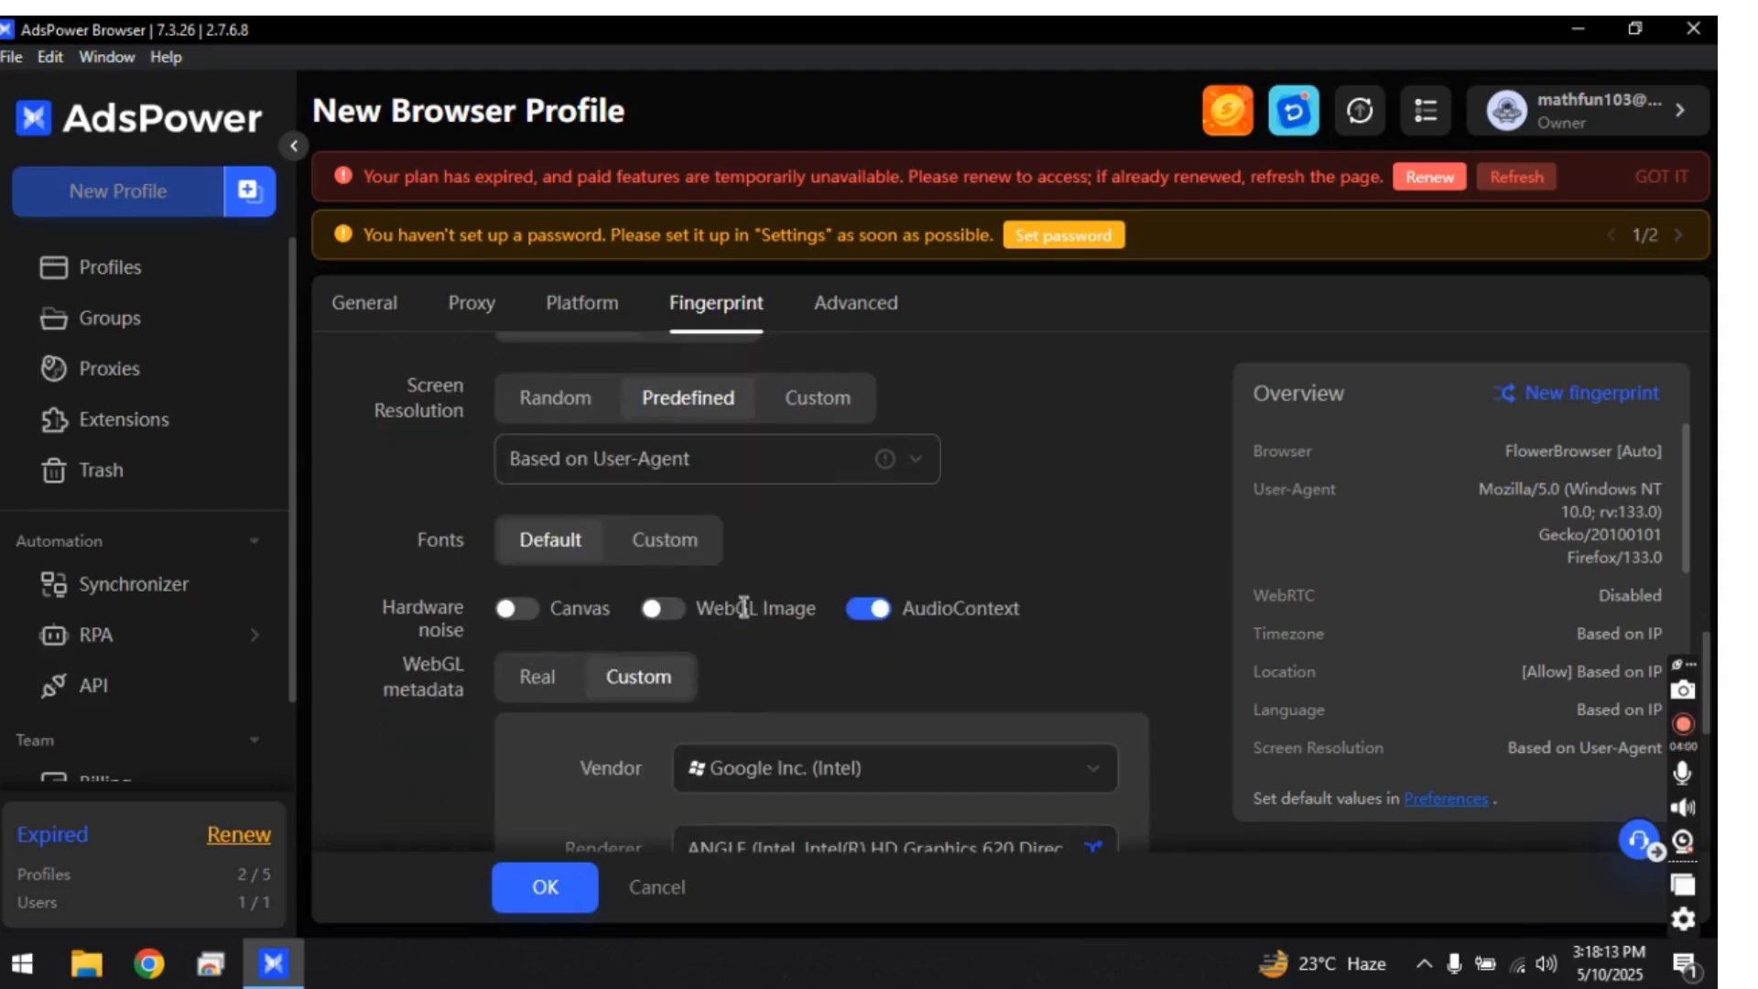
pyautogui.scroll(4, 760, 531)
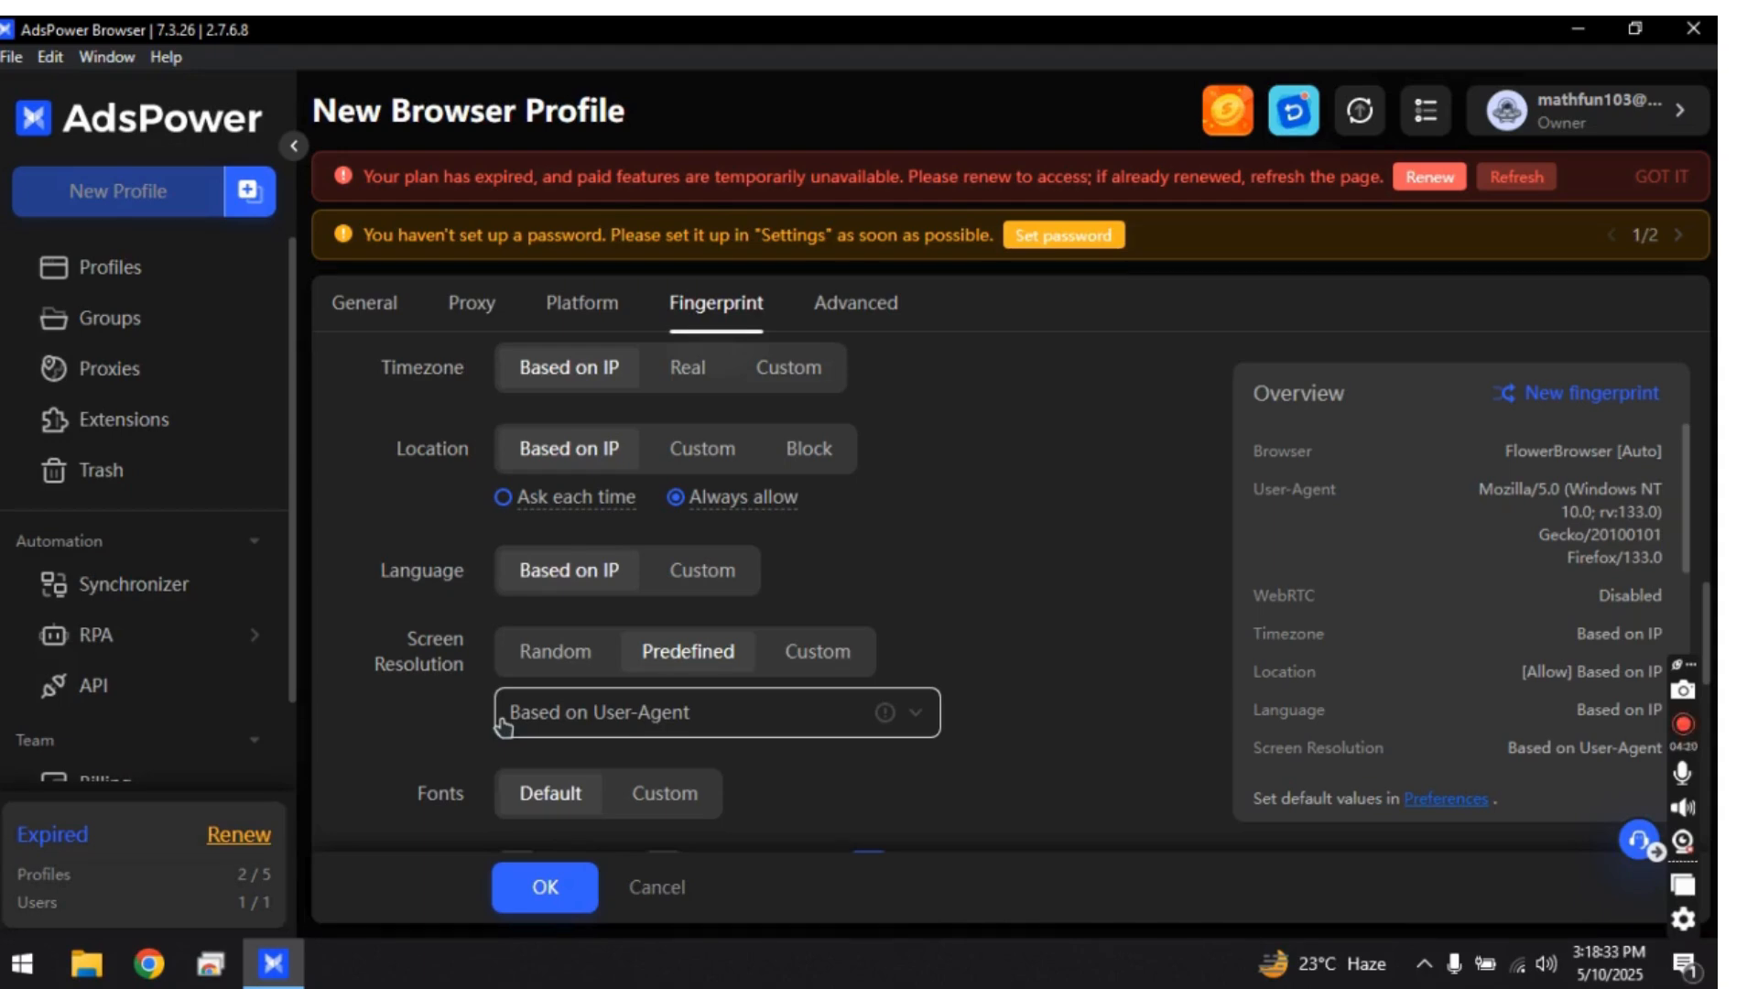
# - Set both the fonts and the screen resolution of the fingerprint to Custom, trying Random and Predefined resolution on the way
pyautogui.click(575, 661)
pyautogui.scroll(-3, 706, 729)
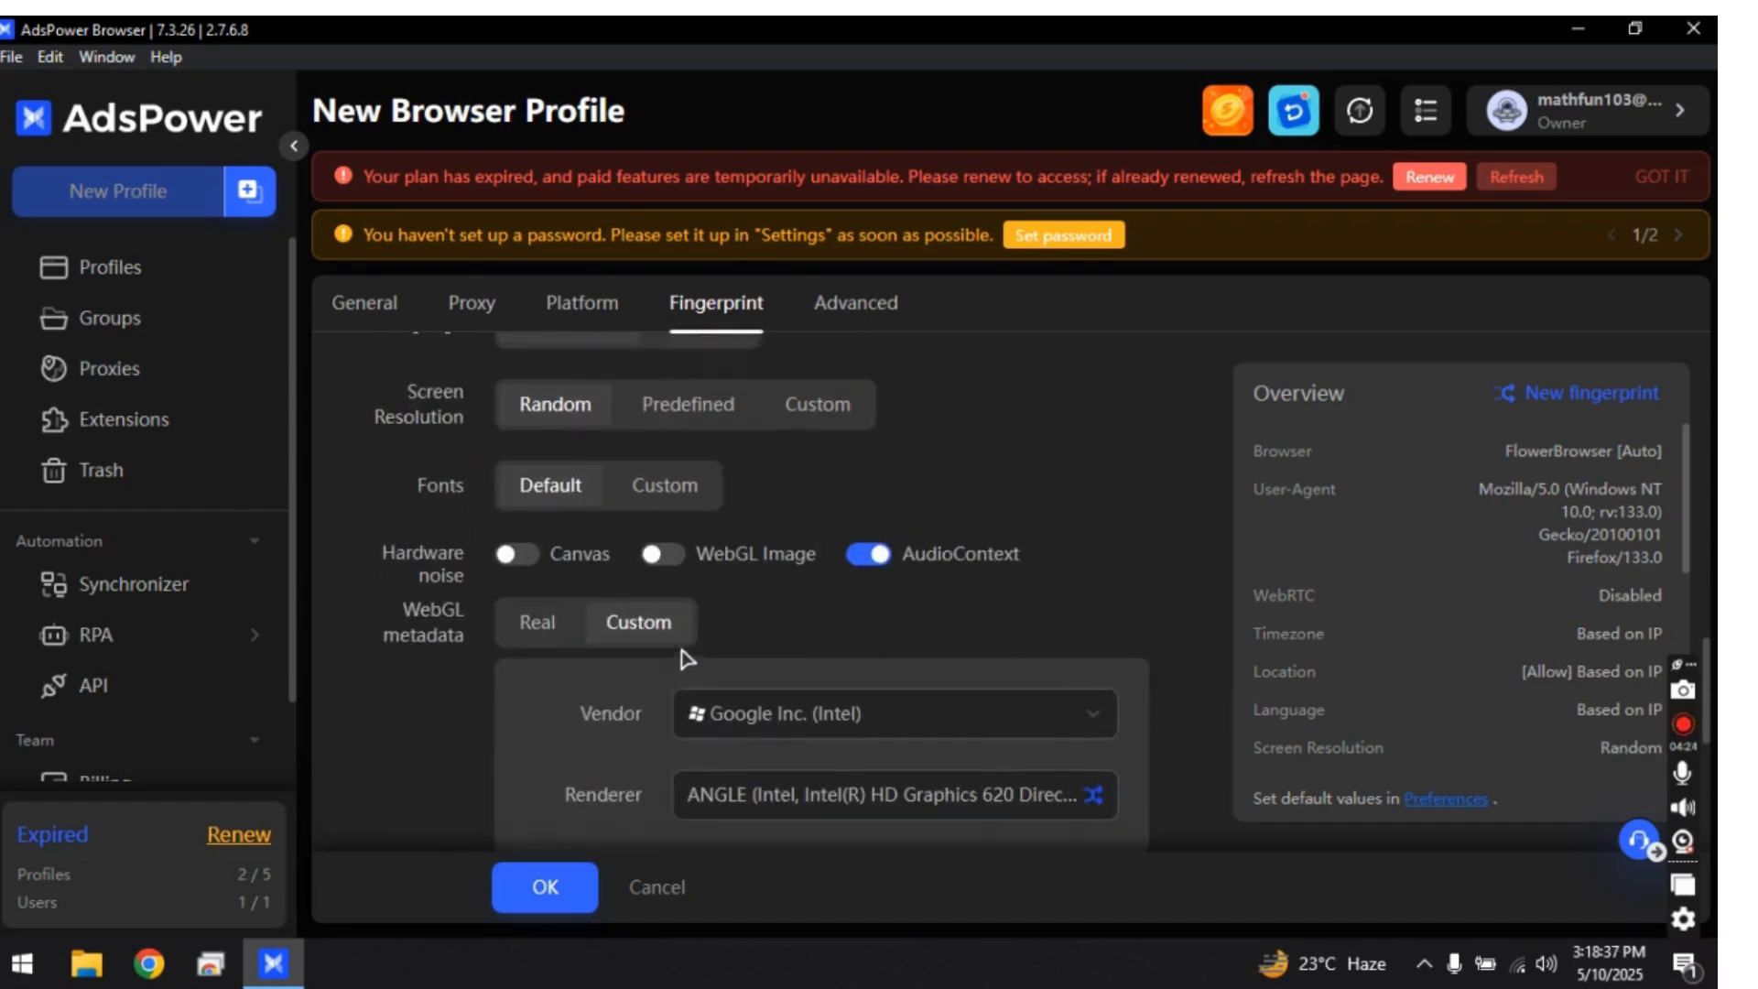
pyautogui.scroll(3, 687, 658)
pyautogui.click(676, 738)
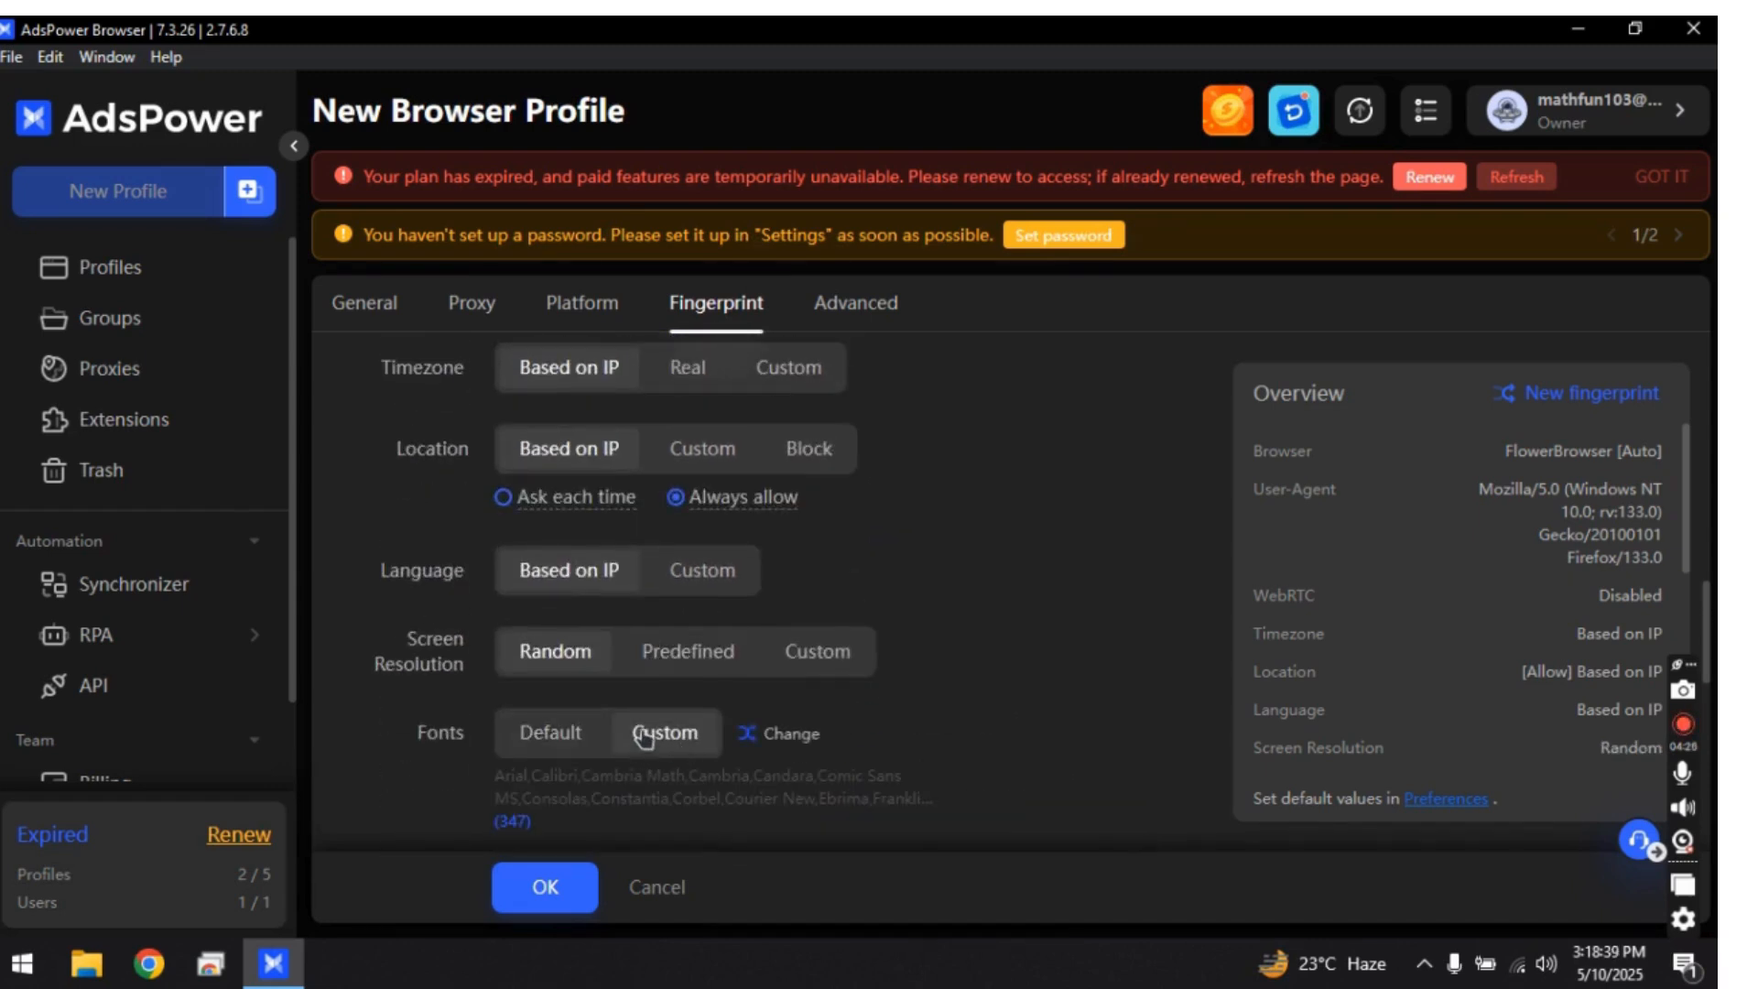
pyautogui.click(690, 654)
pyautogui.click(809, 654)
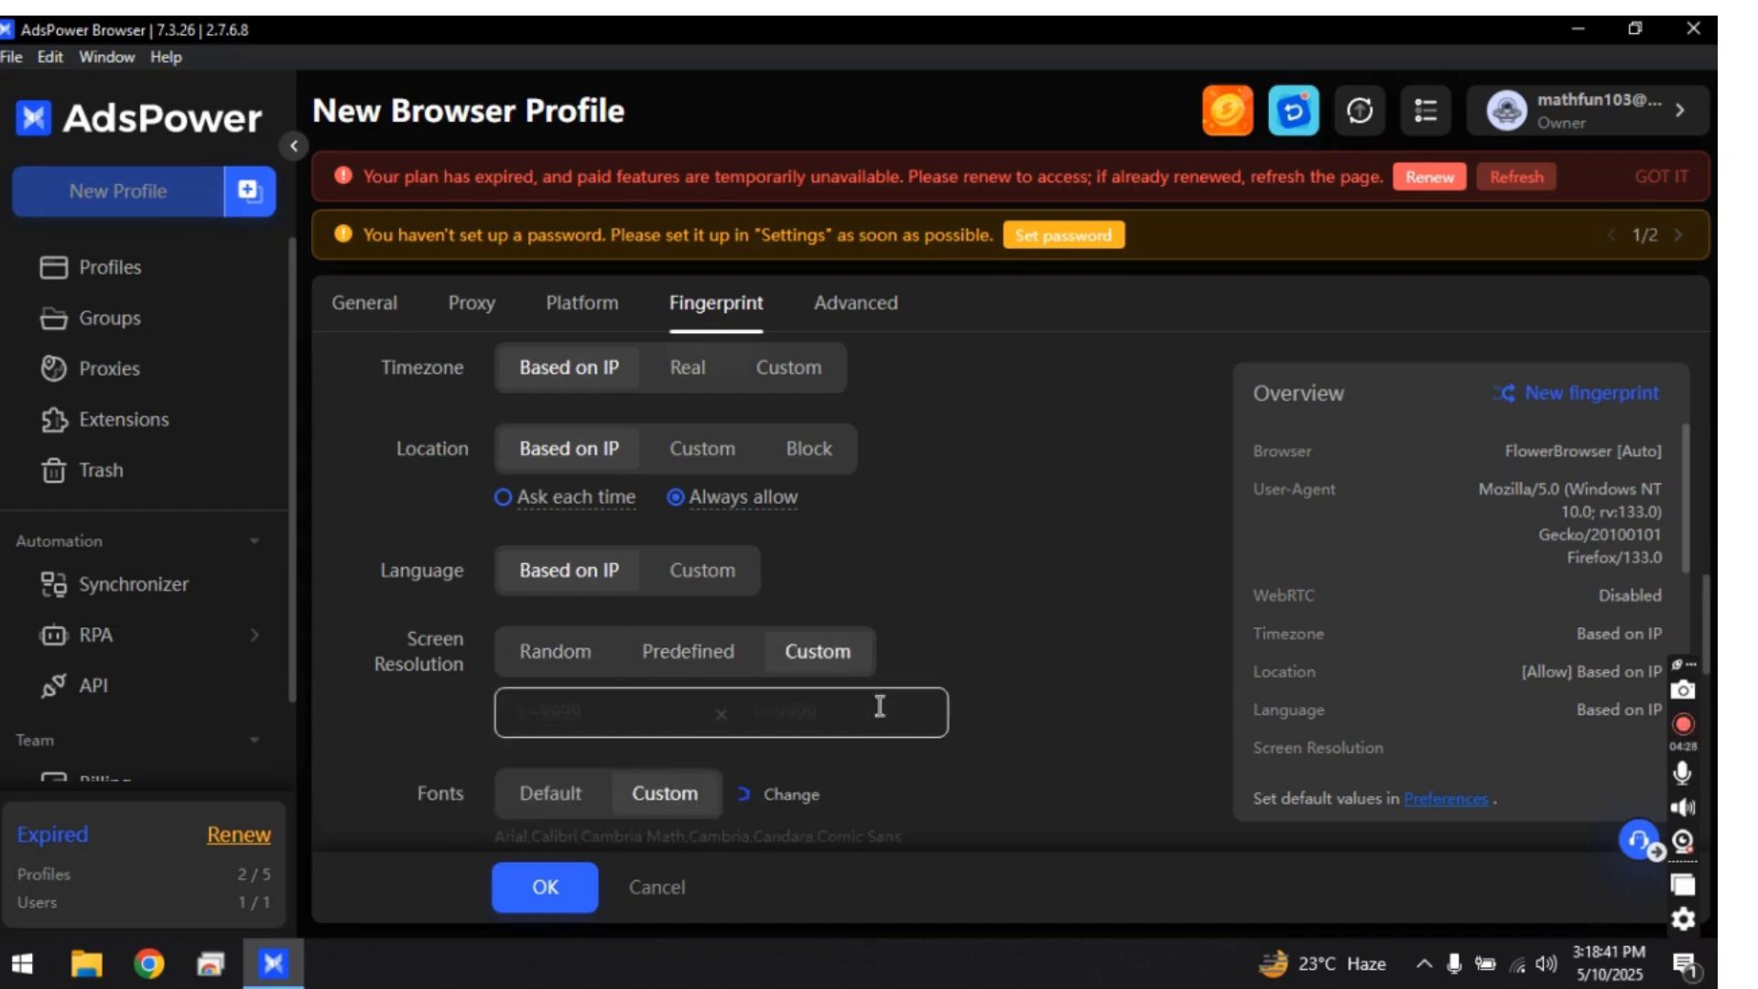
pyautogui.click(627, 715)
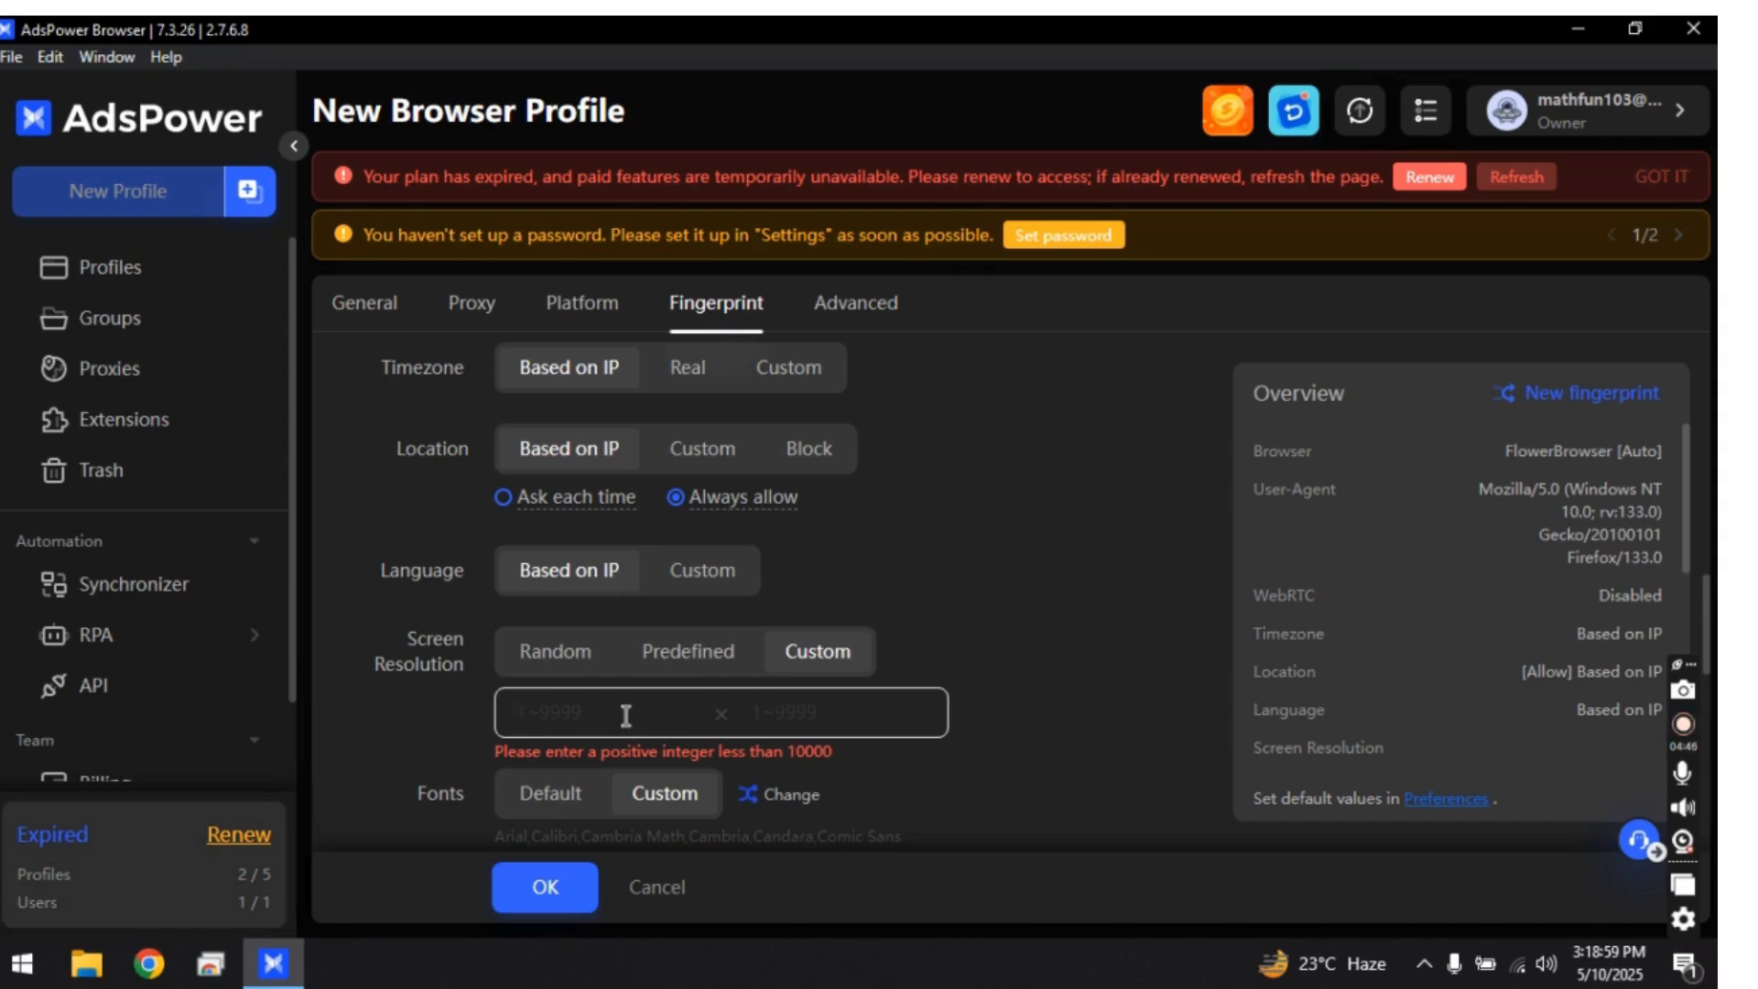
pyautogui.click(1683, 728)
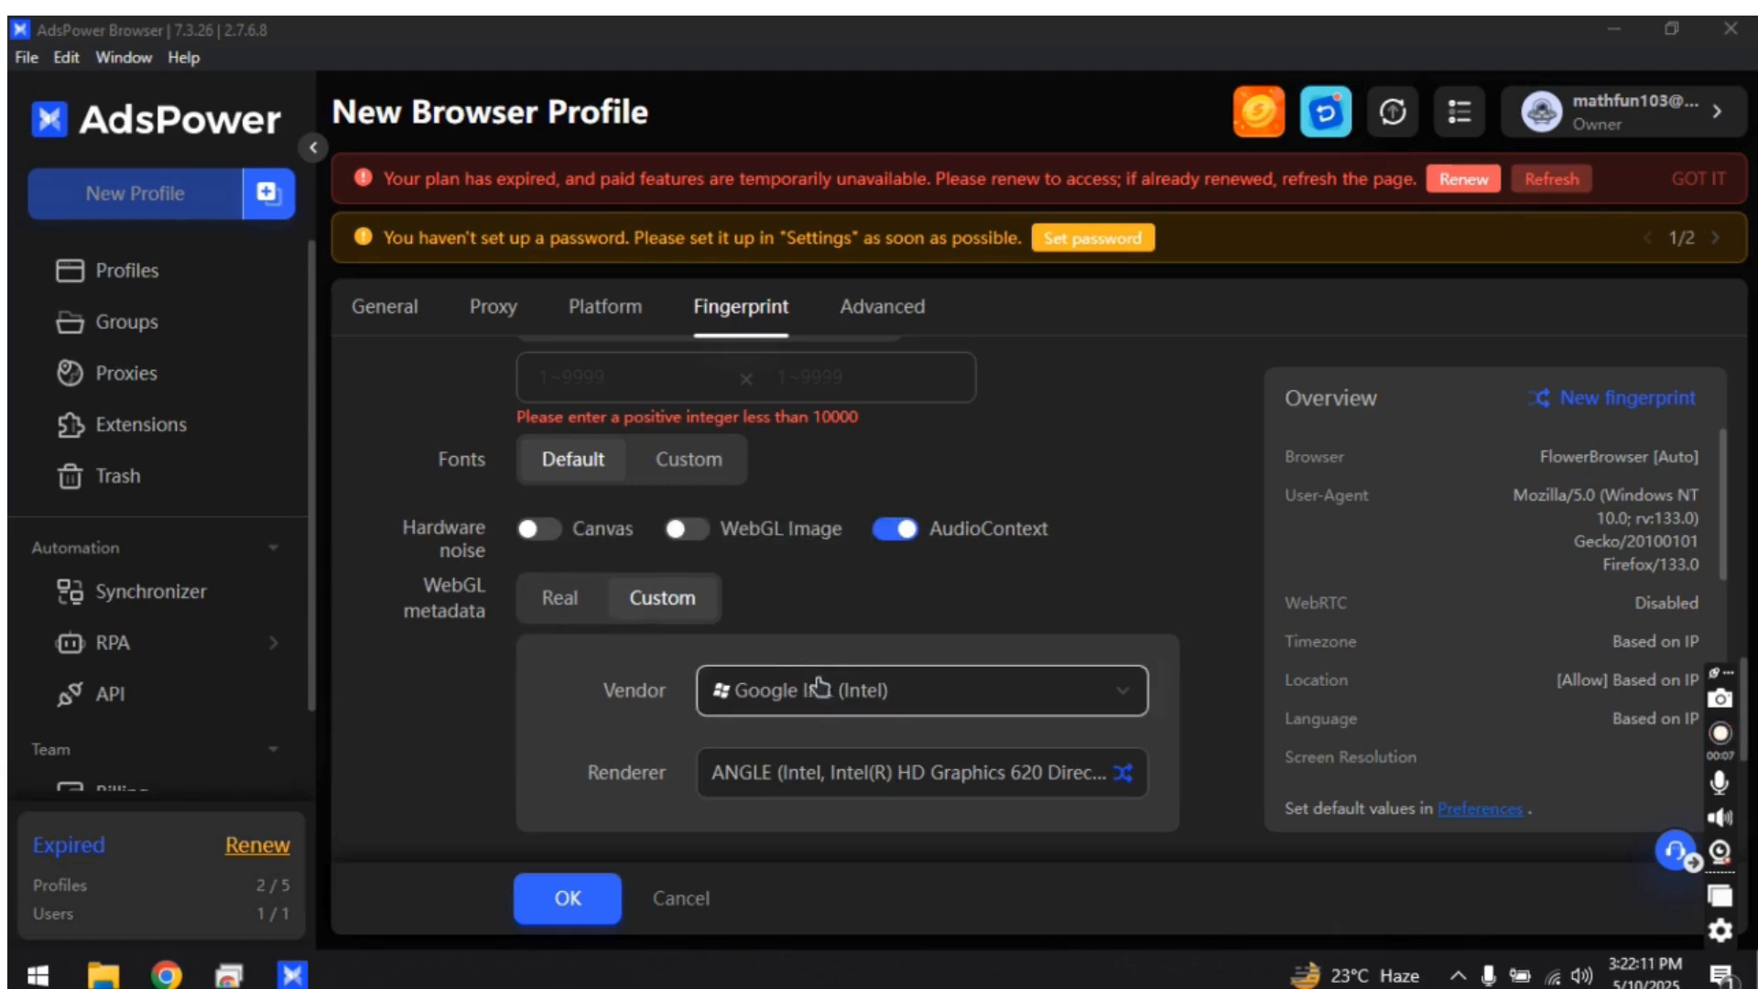
# - Examine the vendor options for the custom WebGL metadata and the settings below them down to the Extension option
pyautogui.click(931, 696)
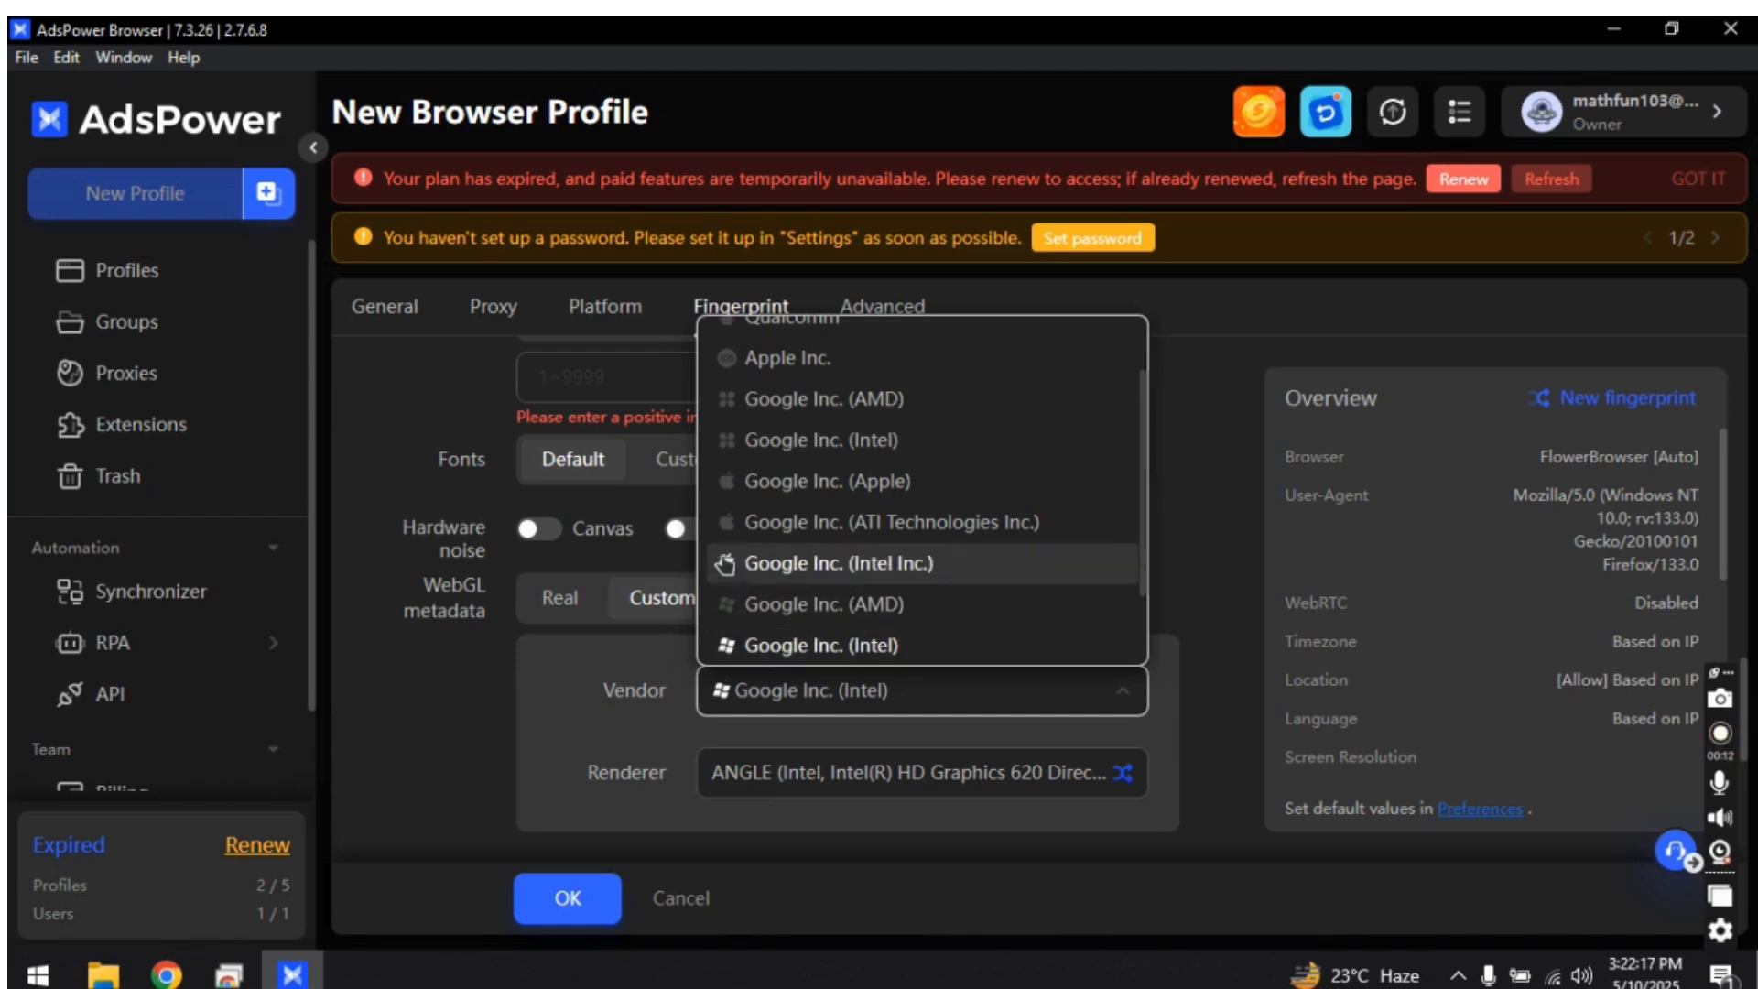
pyautogui.scroll(1, 732, 481)
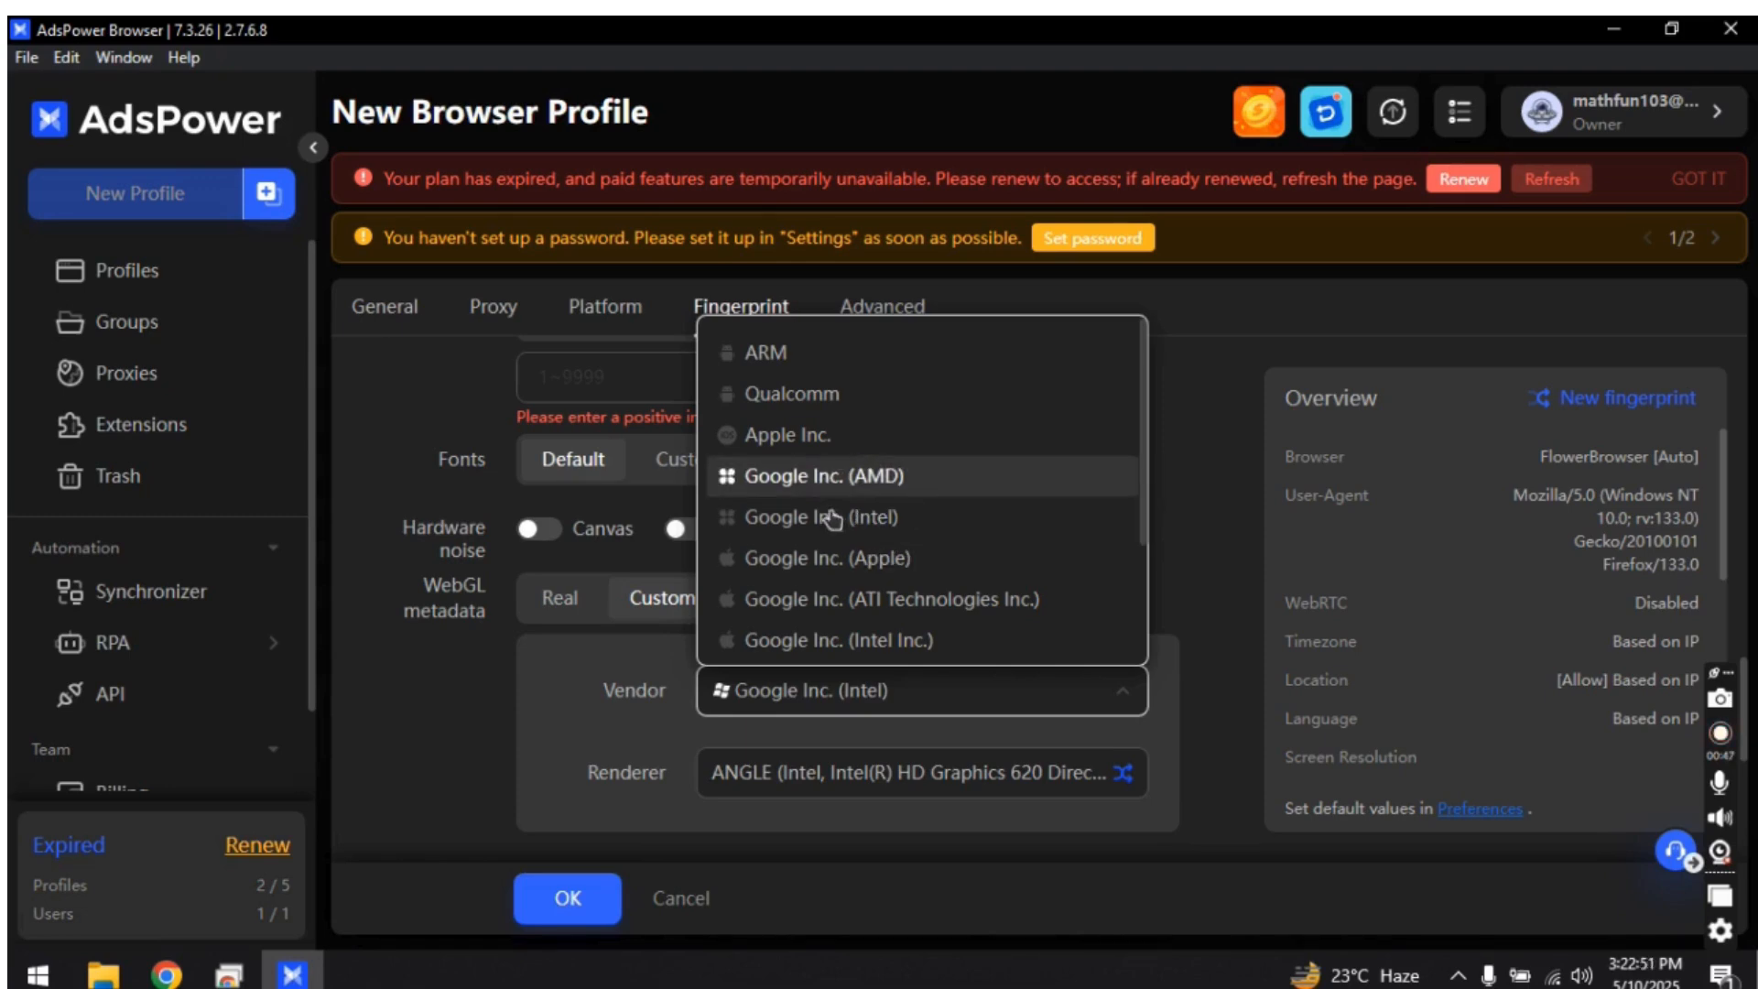
pyautogui.scroll(-3, 835, 541)
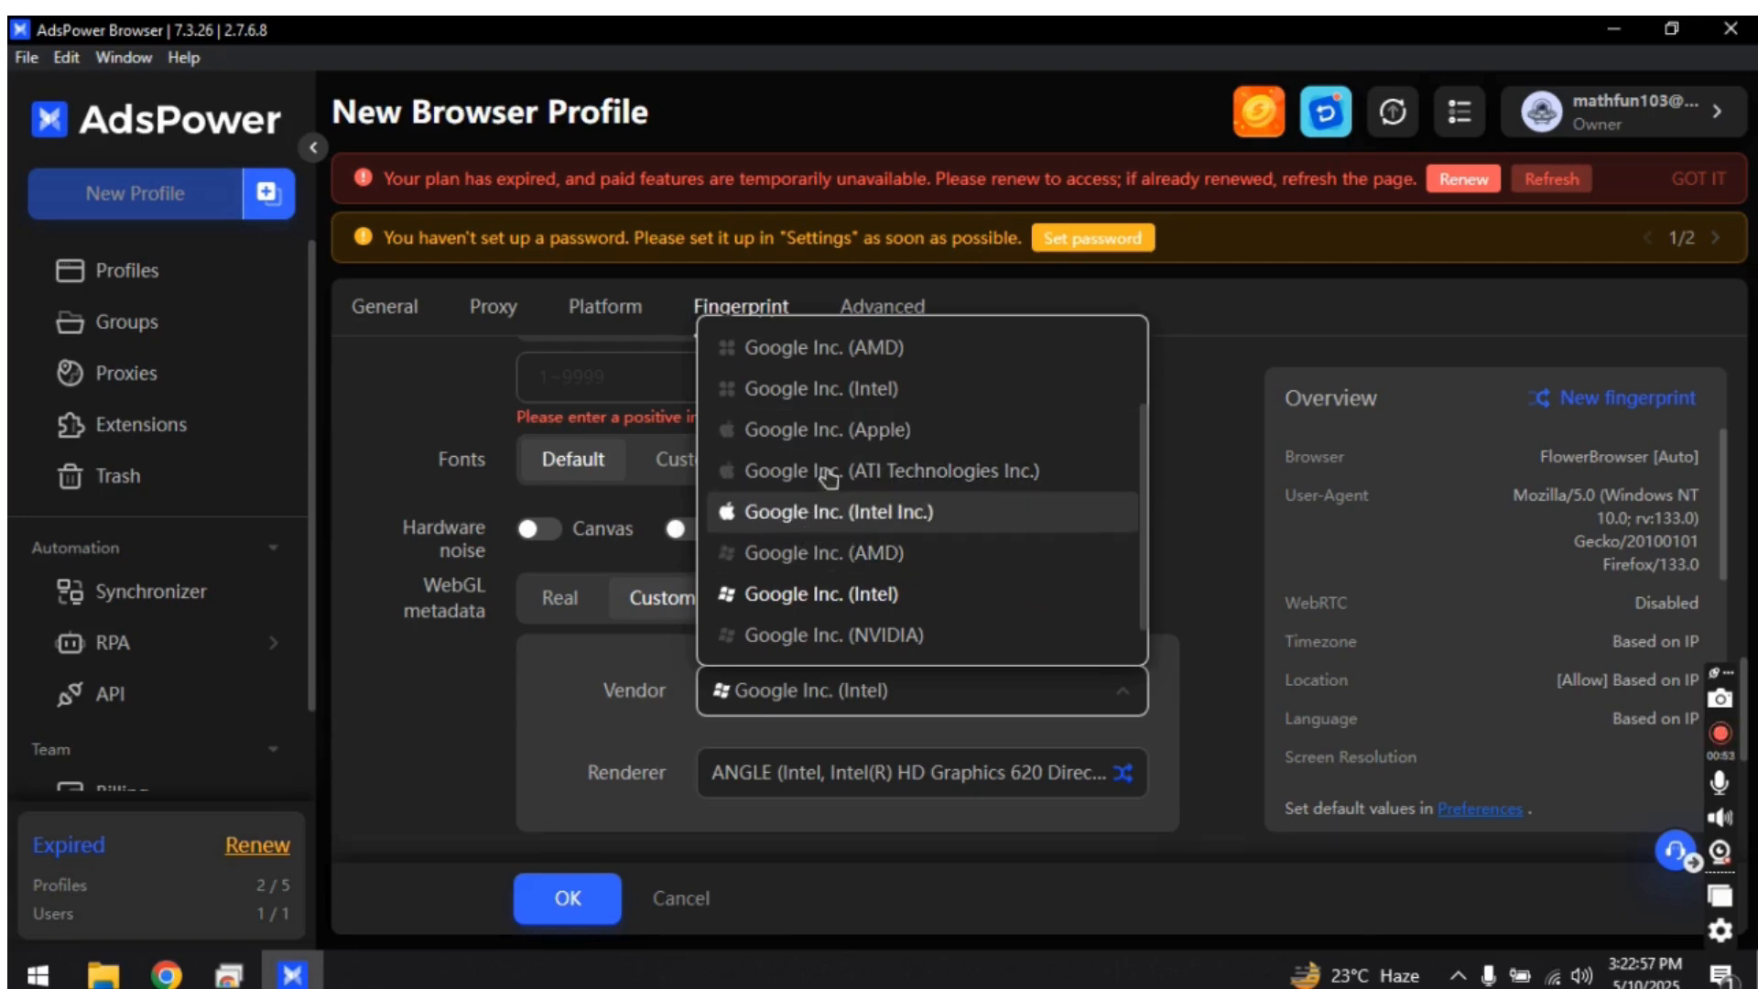
pyautogui.scroll(-1, 829, 552)
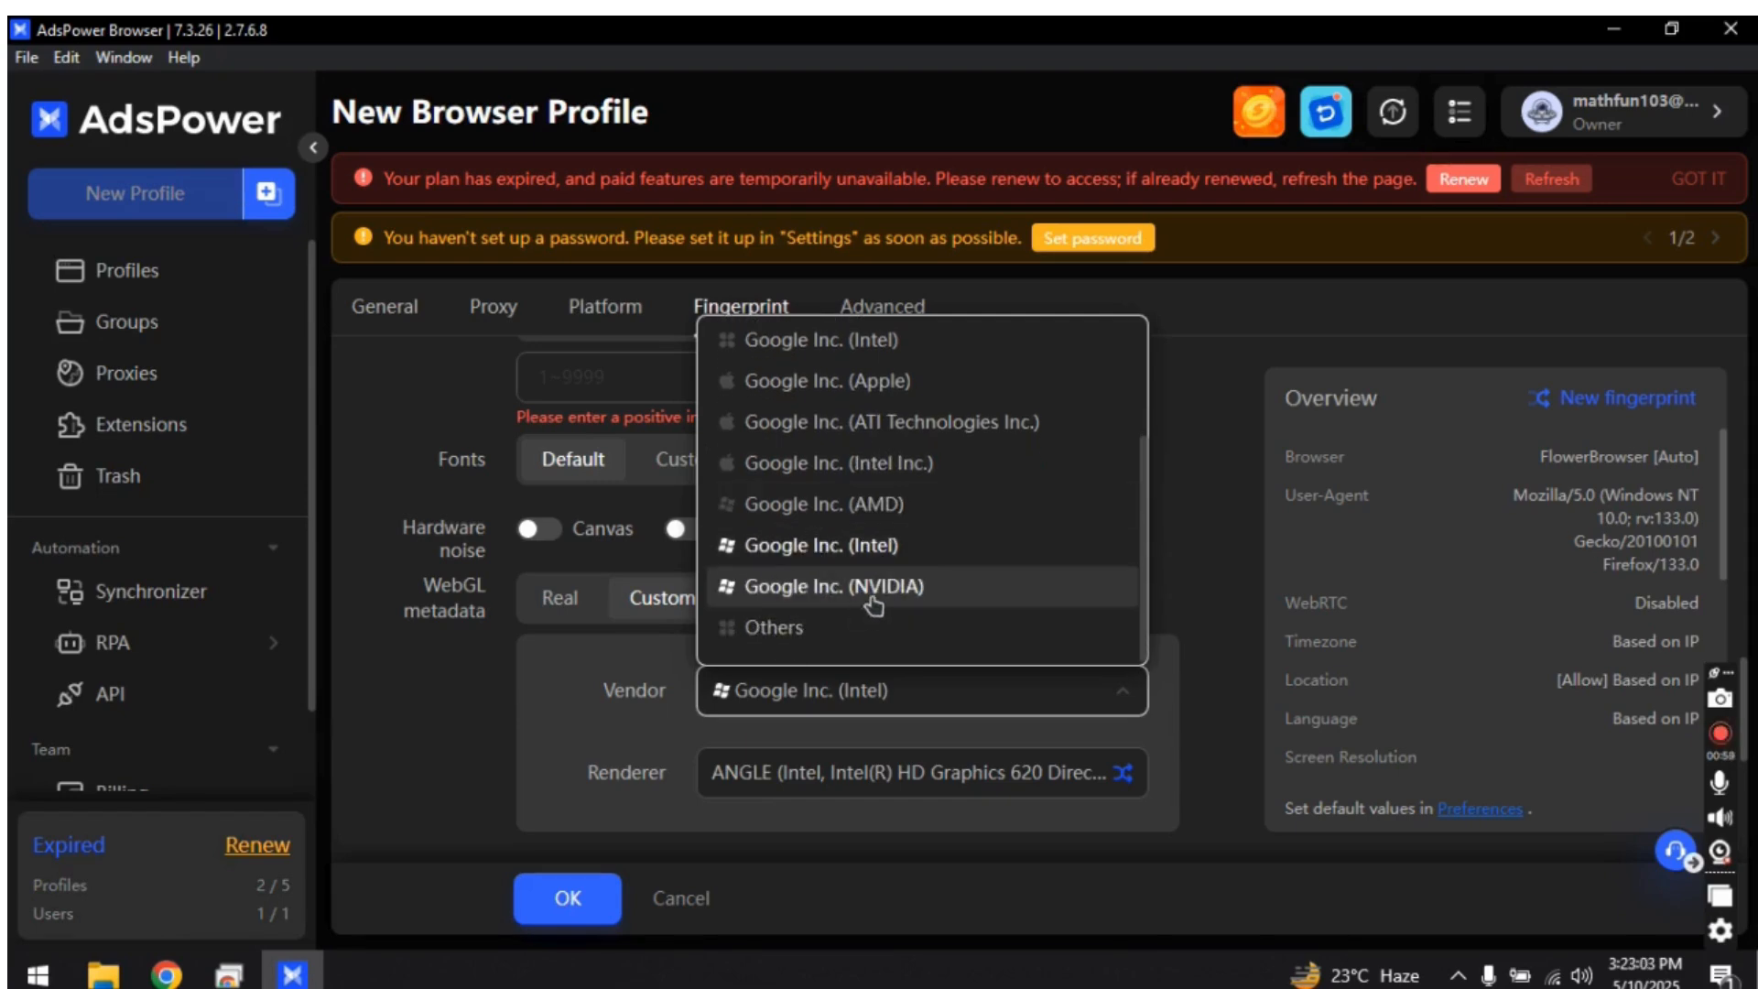
pyautogui.press('super')
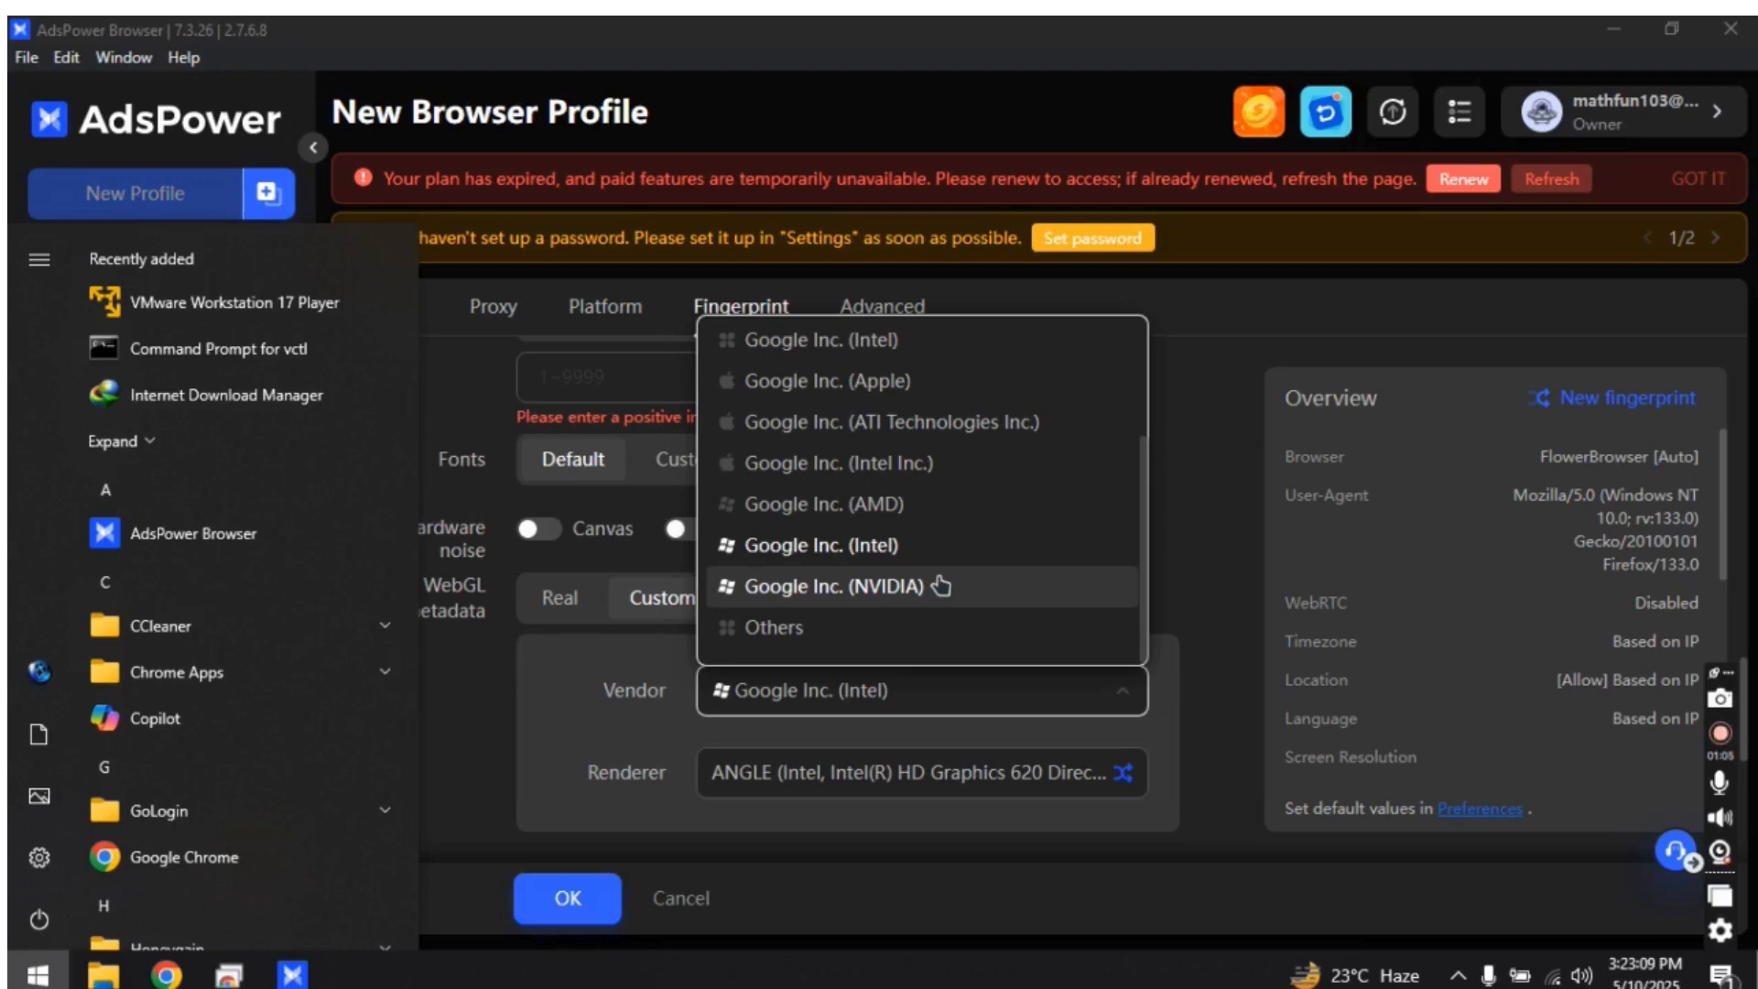
pyautogui.click(590, 716)
pyautogui.scroll(-3, 632, 678)
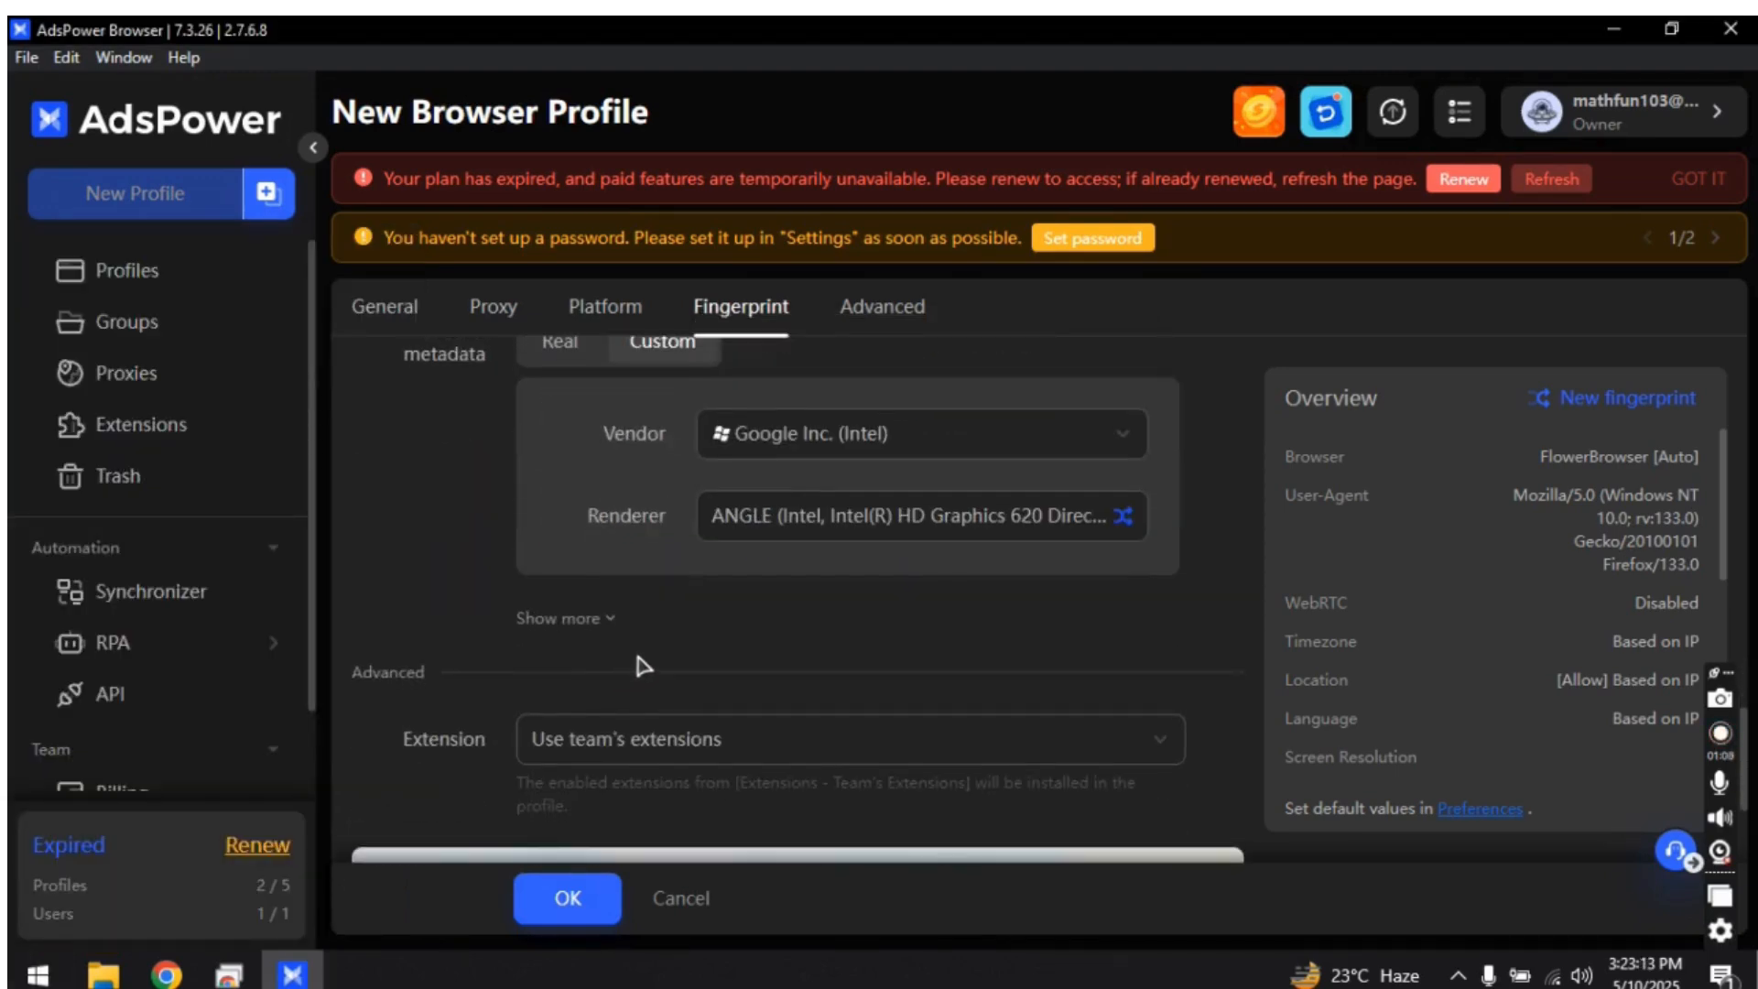
pyautogui.scroll(2, 657, 647)
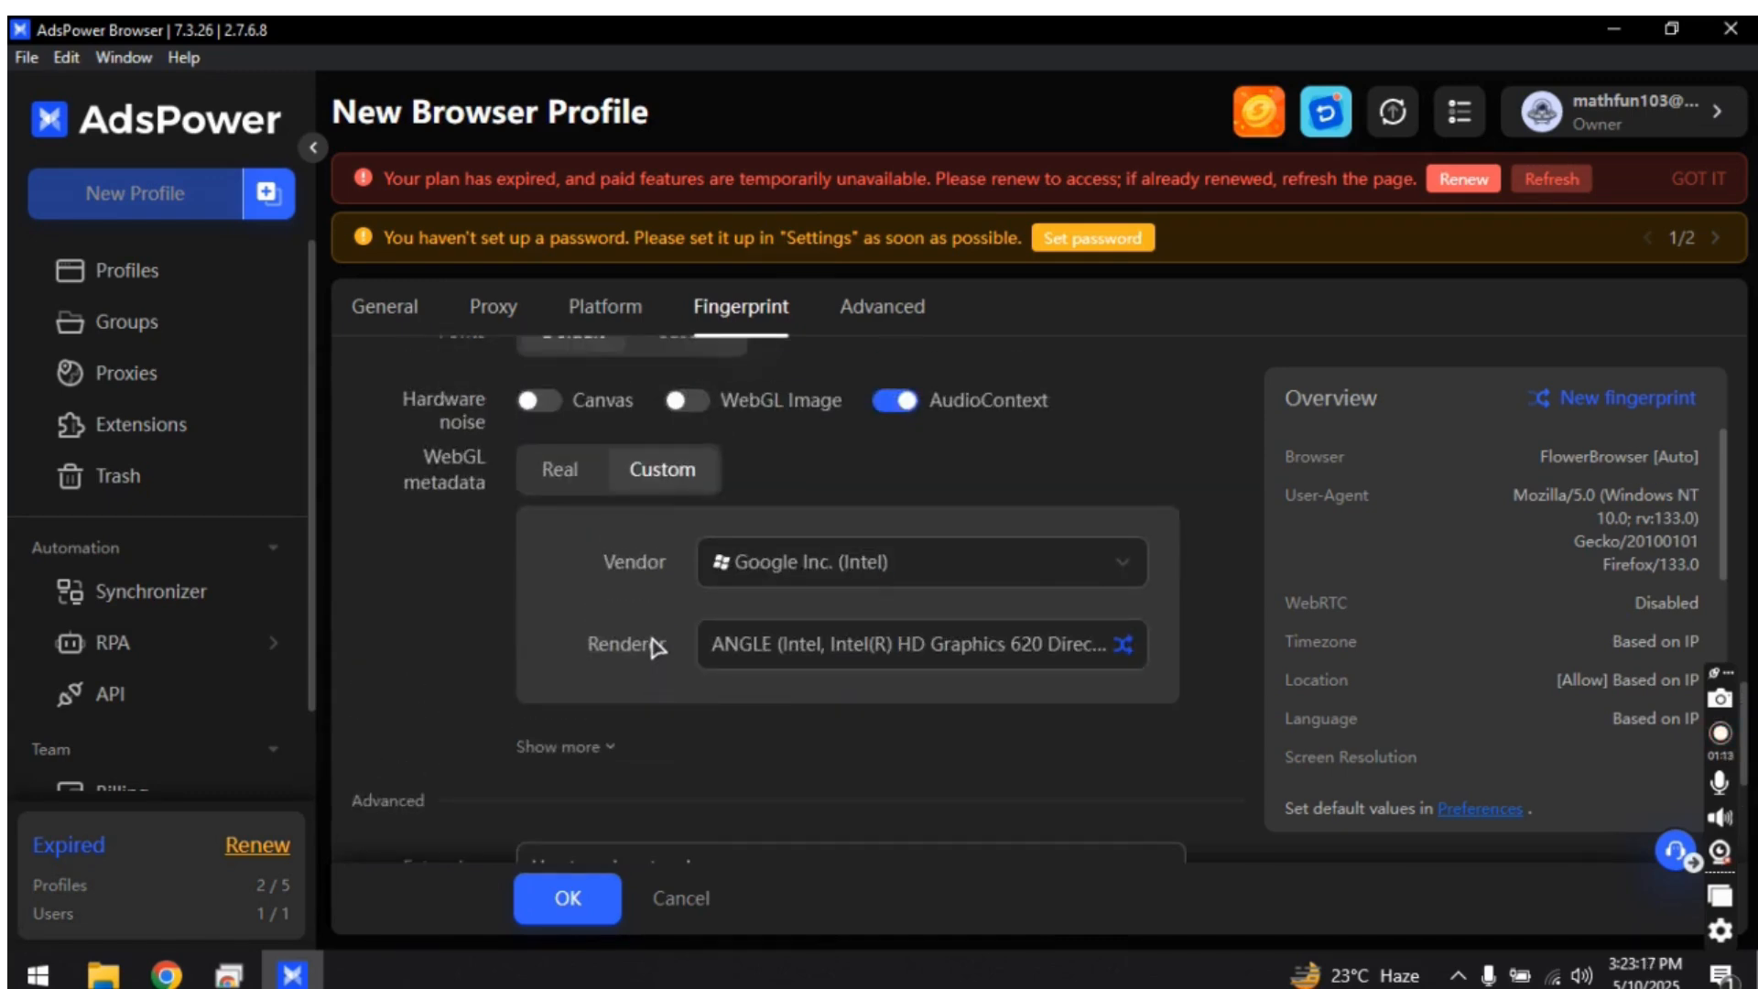
pyautogui.scroll(2, 656, 647)
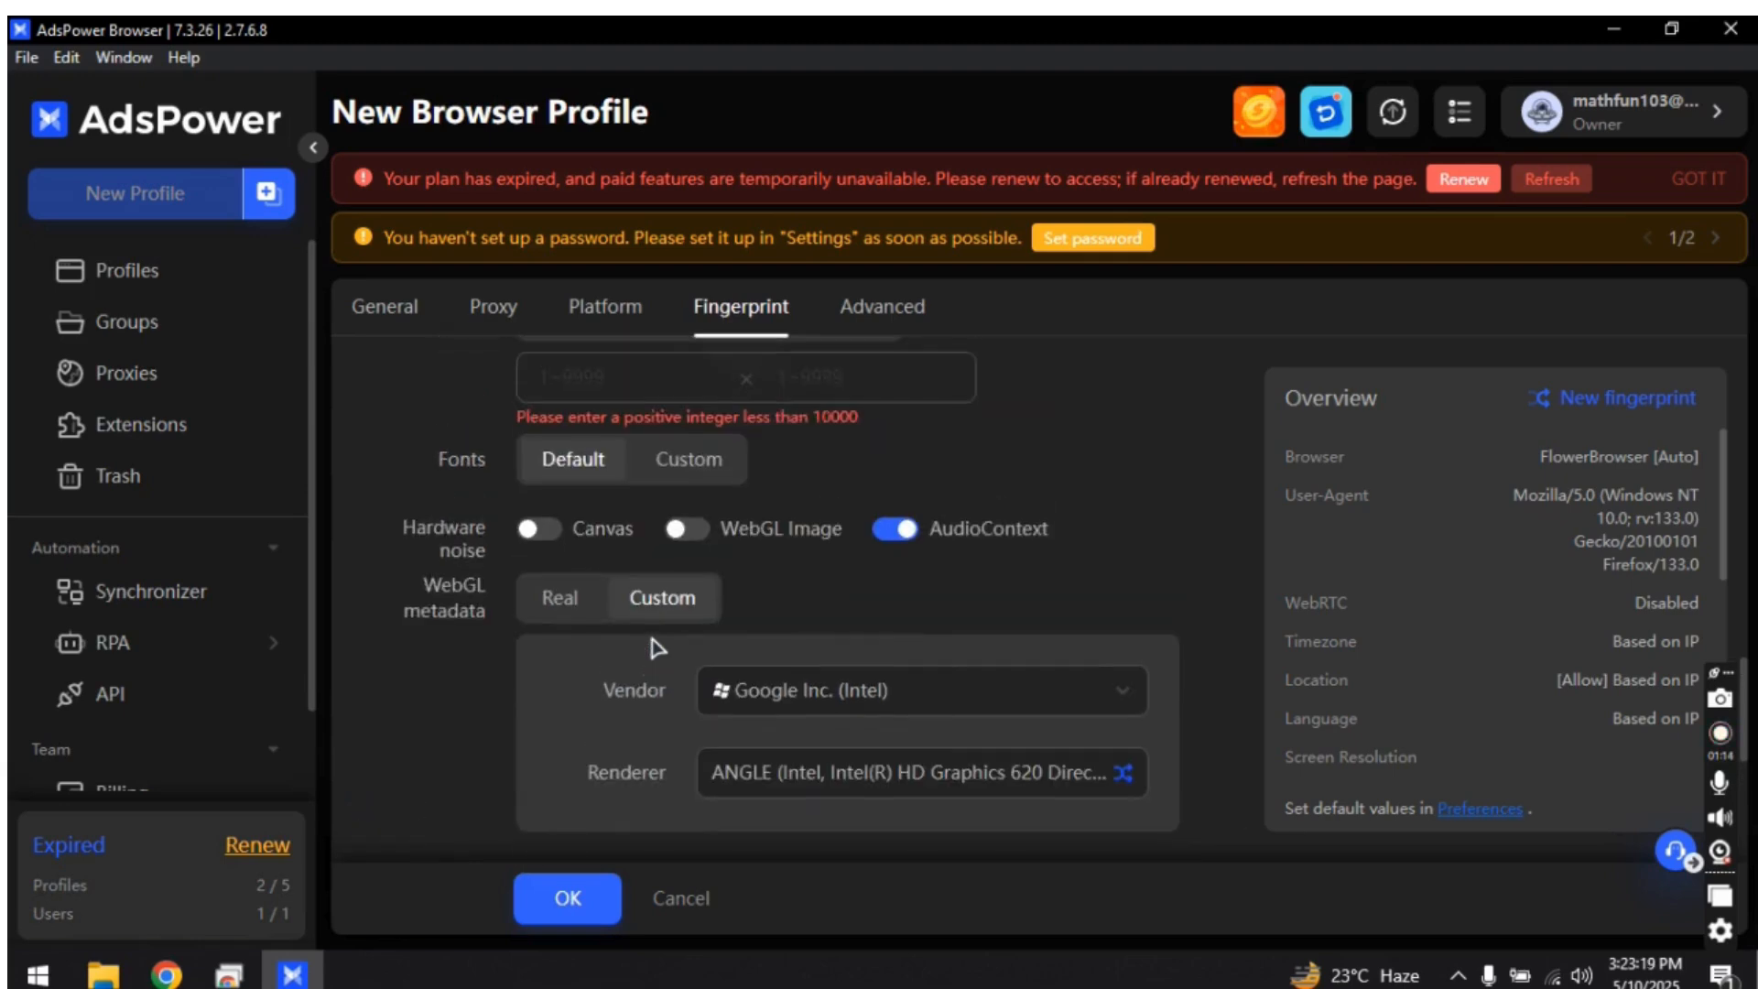